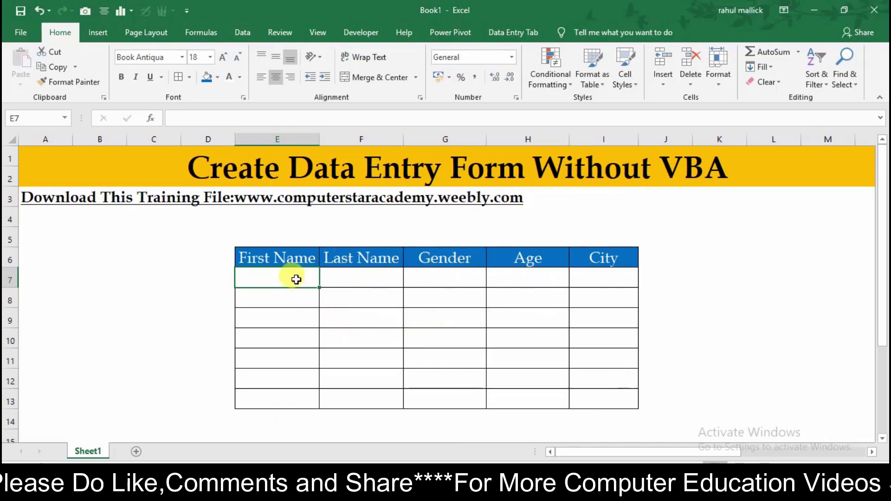
Select the empty table cells E7 to G10, then return to just cell E7
drag(294, 277, 585, 386)
click(341, 314)
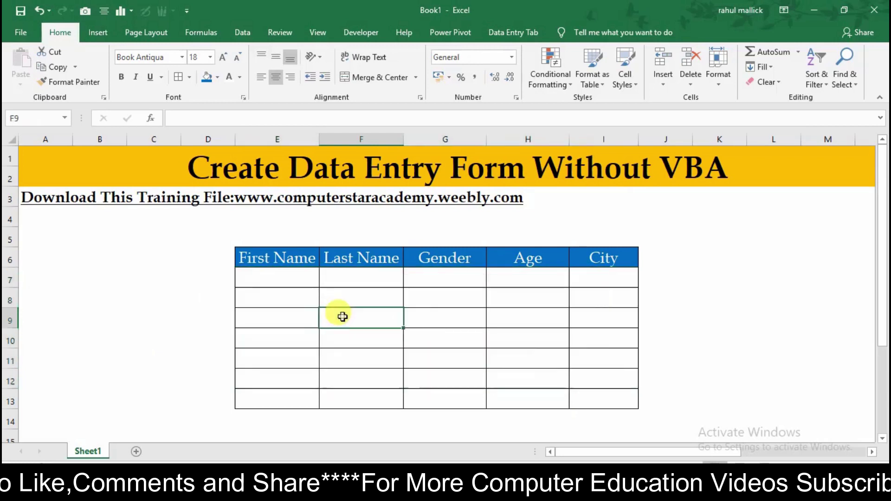
drag(287, 280, 583, 391)
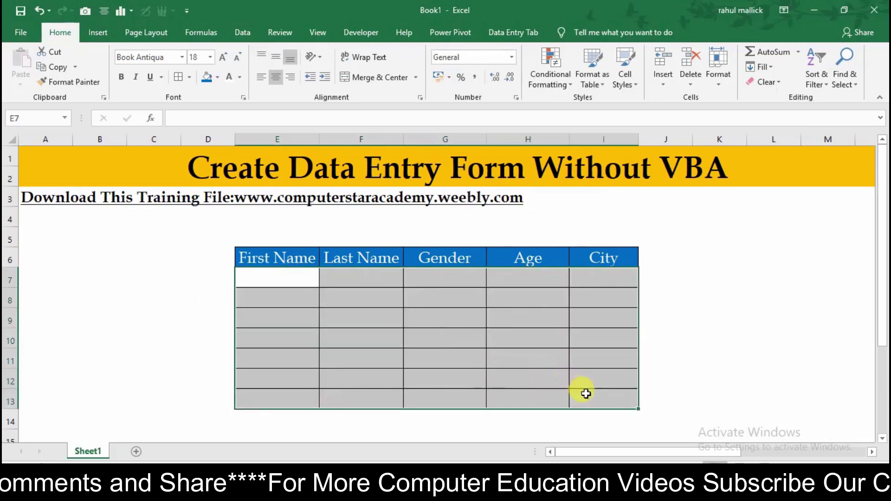
click(284, 281)
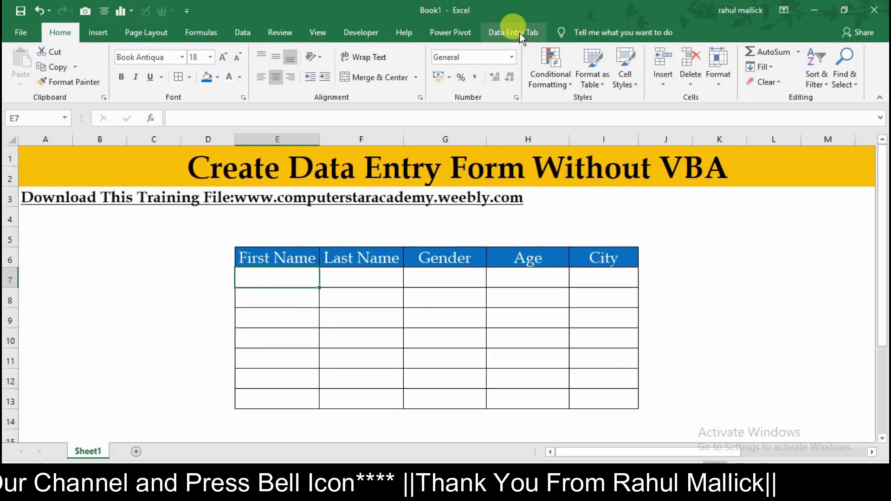
From Data Entry Tab, select header row E6:I6 and open Form, accepting the first row as labels
click(520, 35)
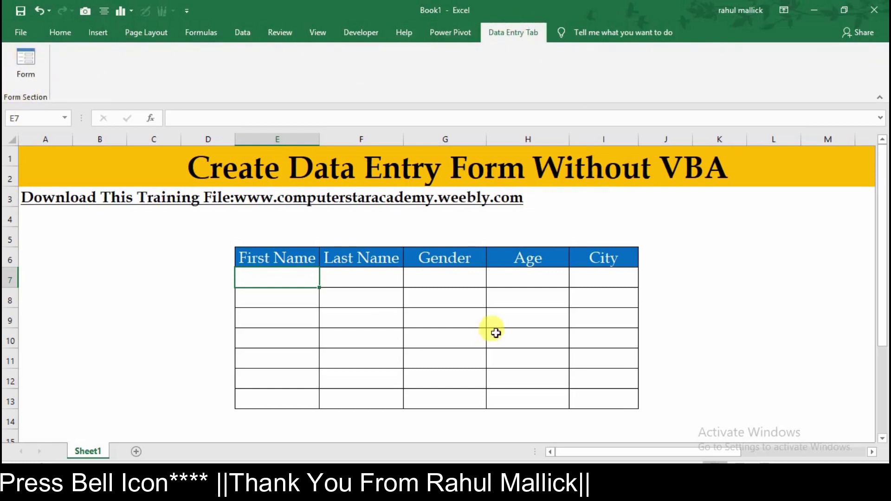
drag(279, 255, 605, 254)
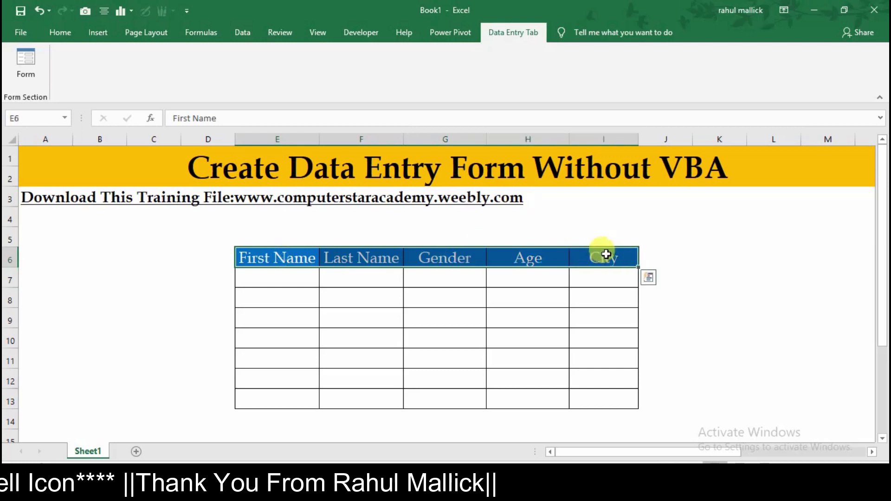
click(25, 63)
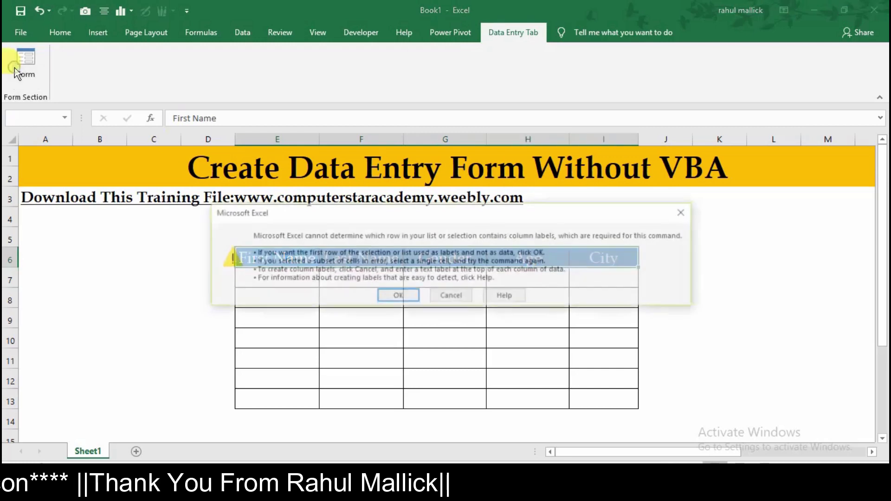
click(386, 296)
drag(719, 202, 717, 213)
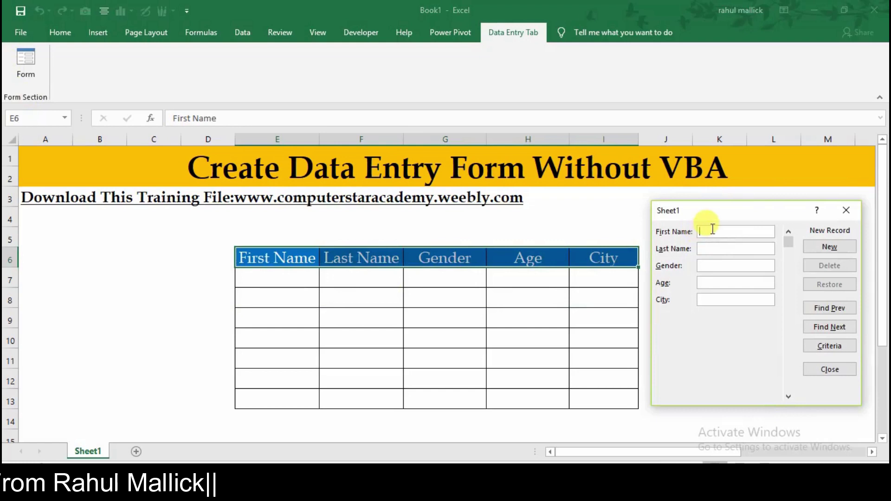
Enter the person's first and last name, Male, 25 and Kolkata, and add it with New
text(R)
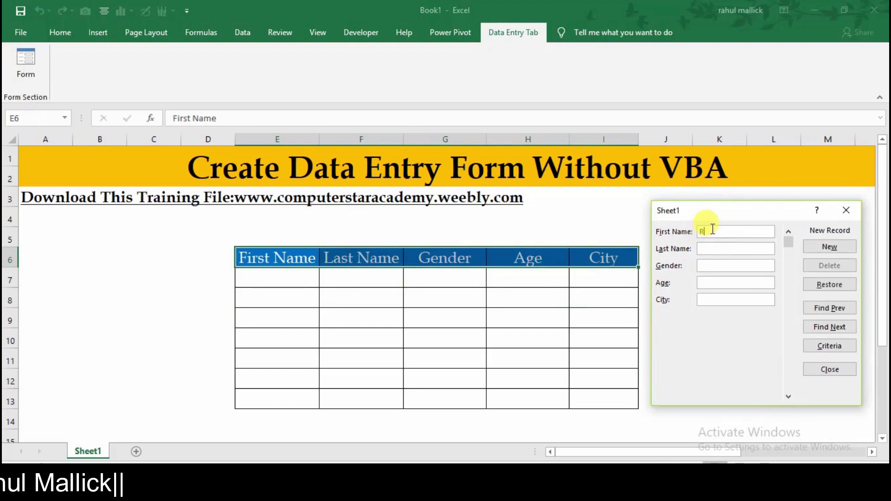
text(ahul)
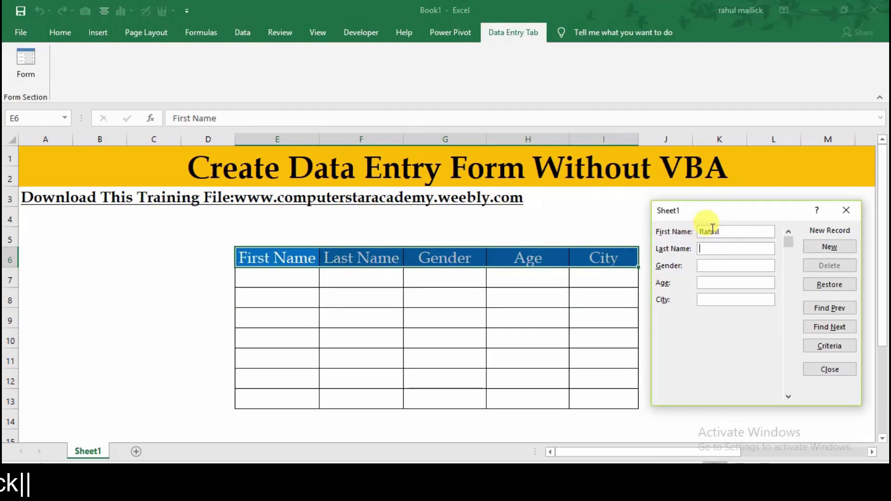
key(Tab)
text(M)
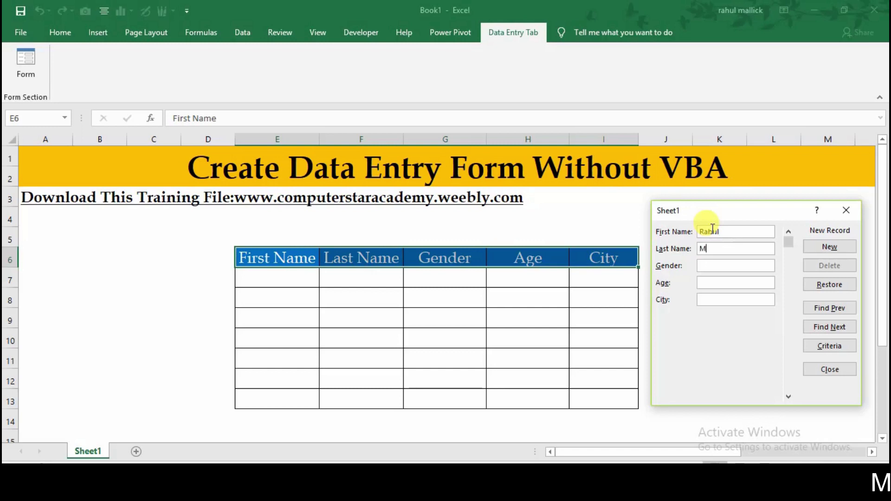
text(allick)
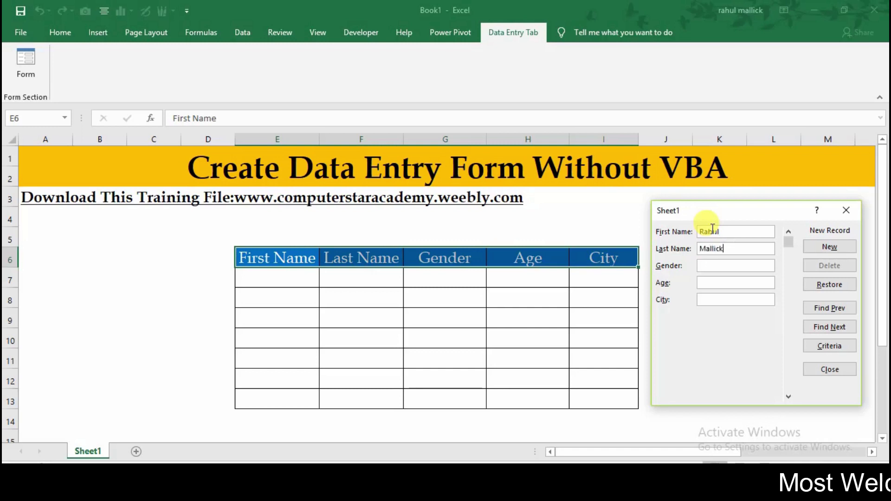
click(711, 265)
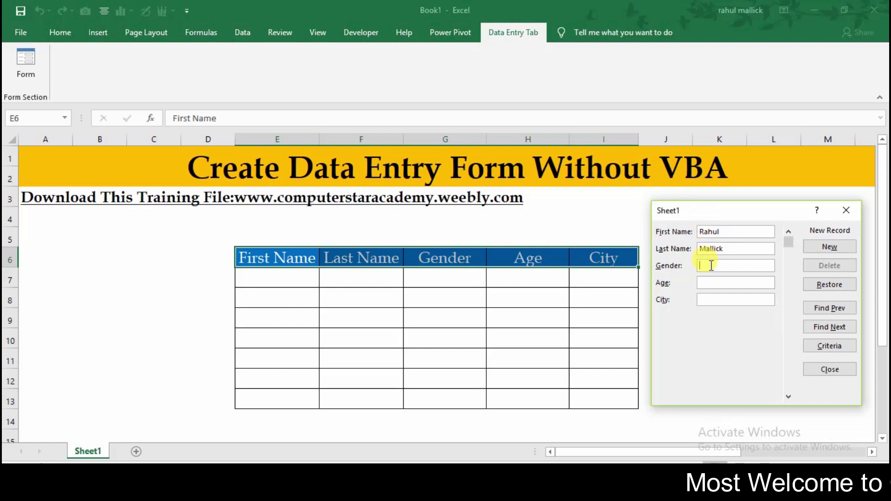
text(Male)
key(Tab)
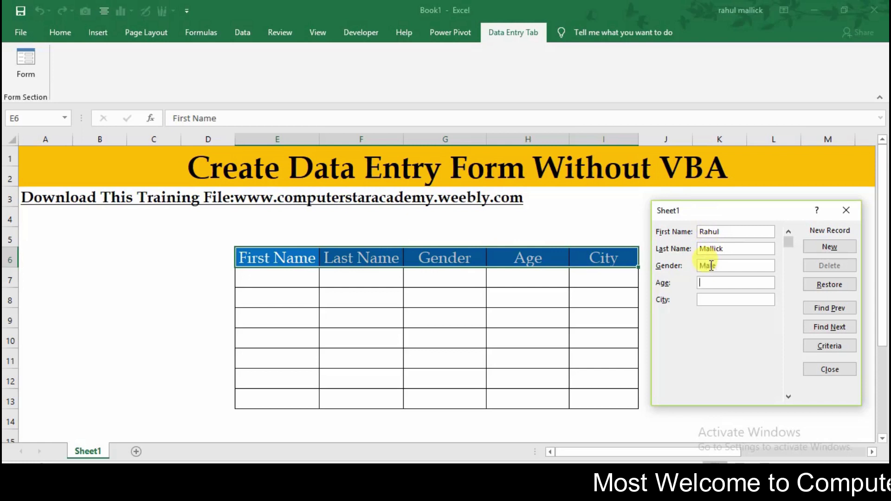
text(25)
key(Tab)
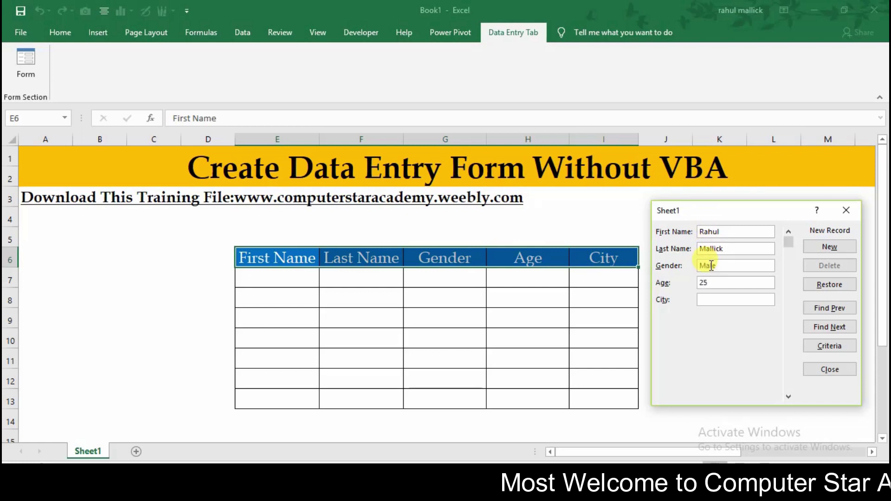
text(Kolkata)
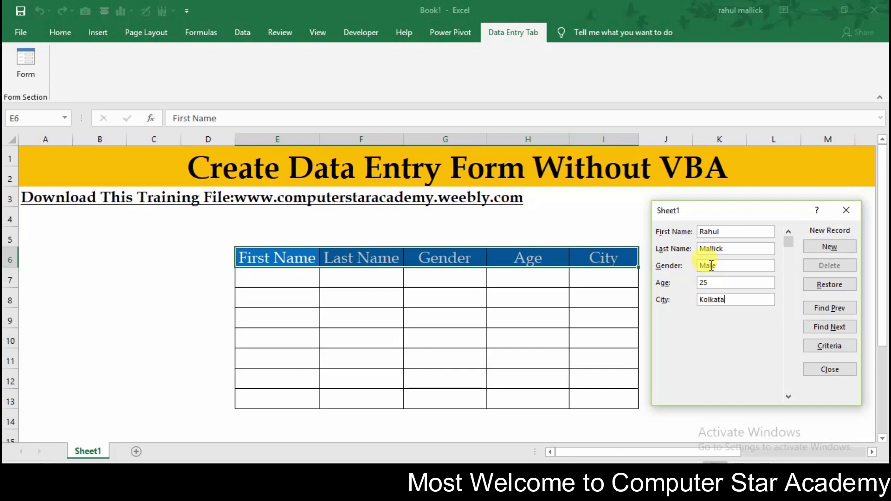
click(837, 250)
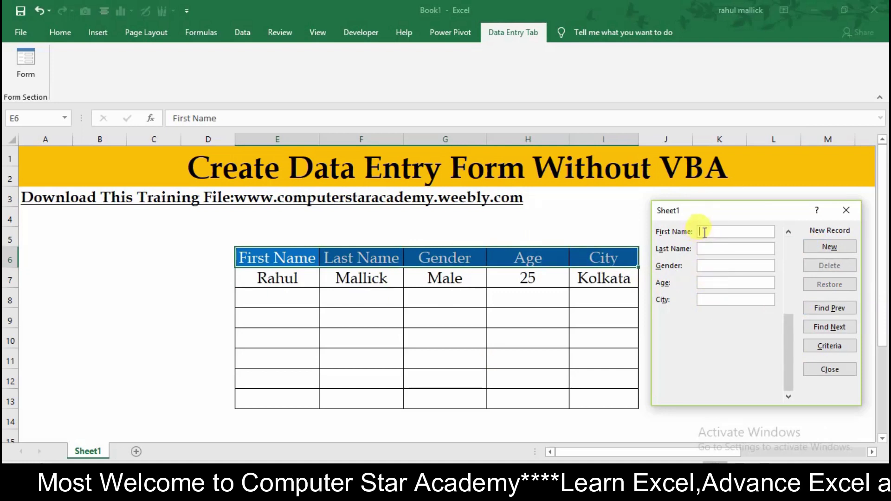
Enter the second person's first and last name, Female, 23 and Mumbai, and save the record
text(D)
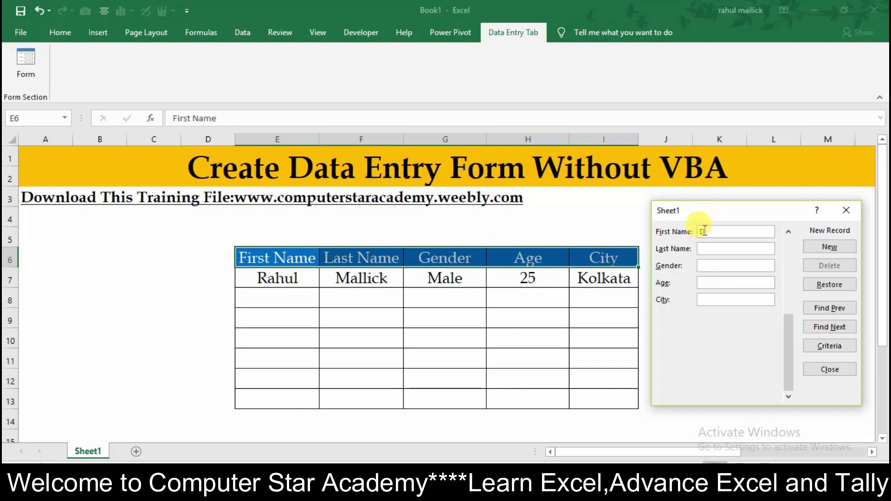
text(iya)
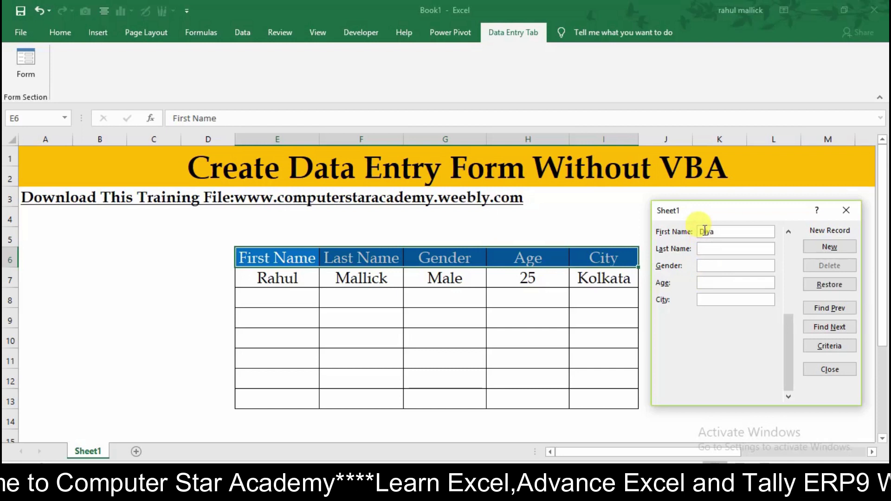
key(Tab)
text(S)
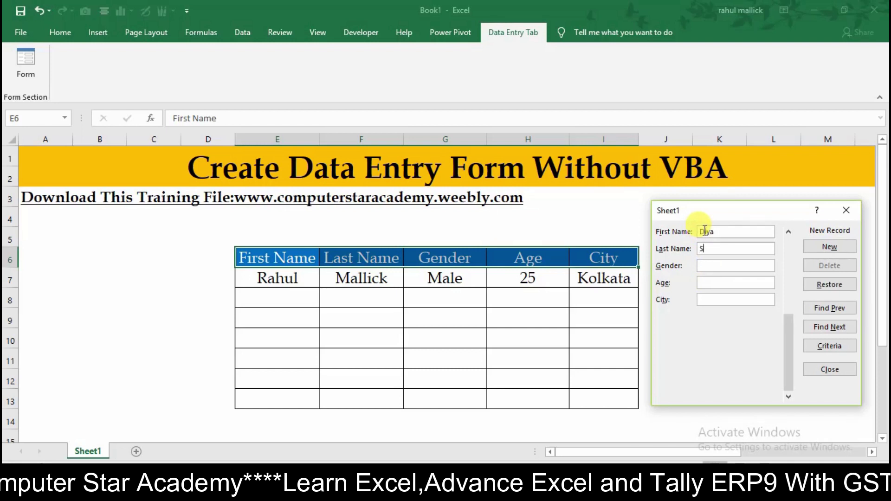
text(ingh)
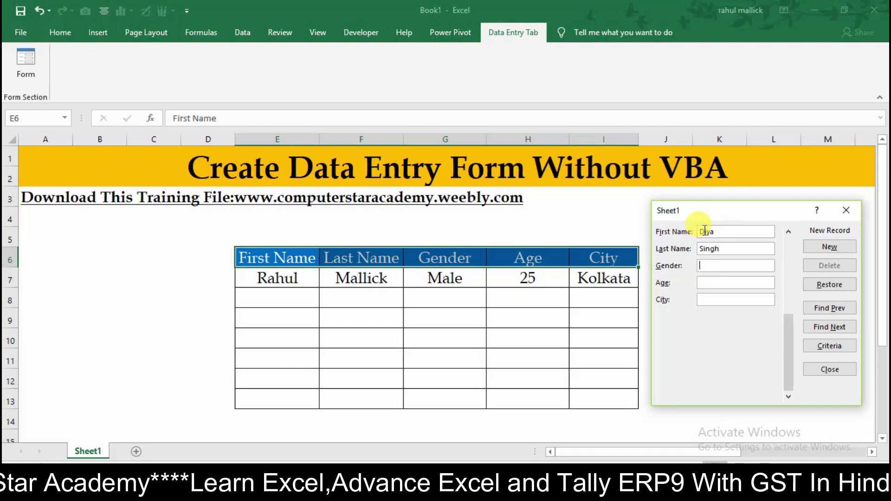
text(Fe)
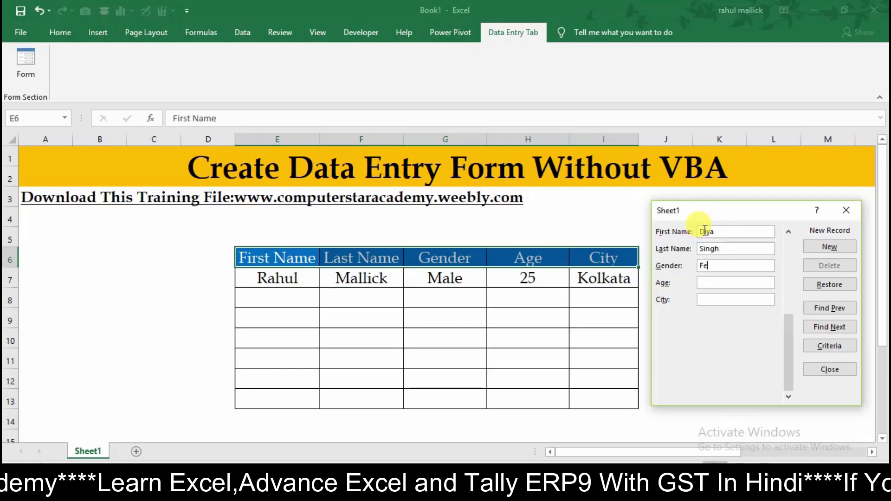
text(male)
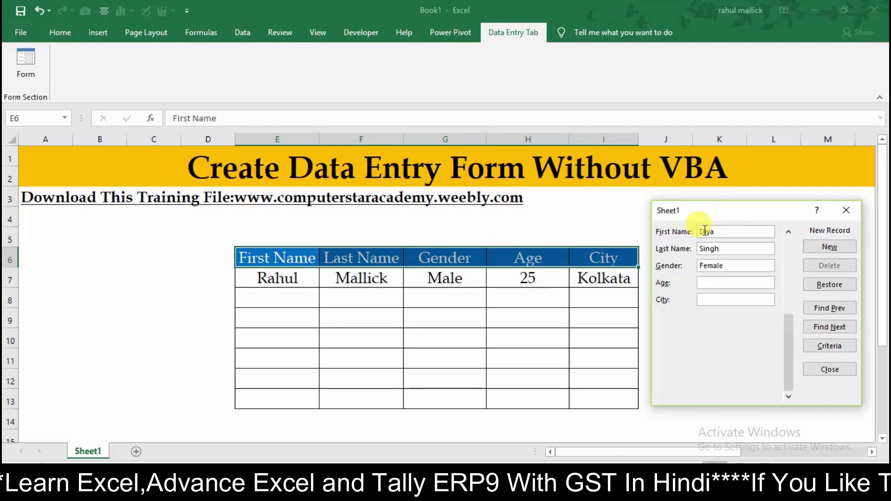
text(3)
key(Tab)
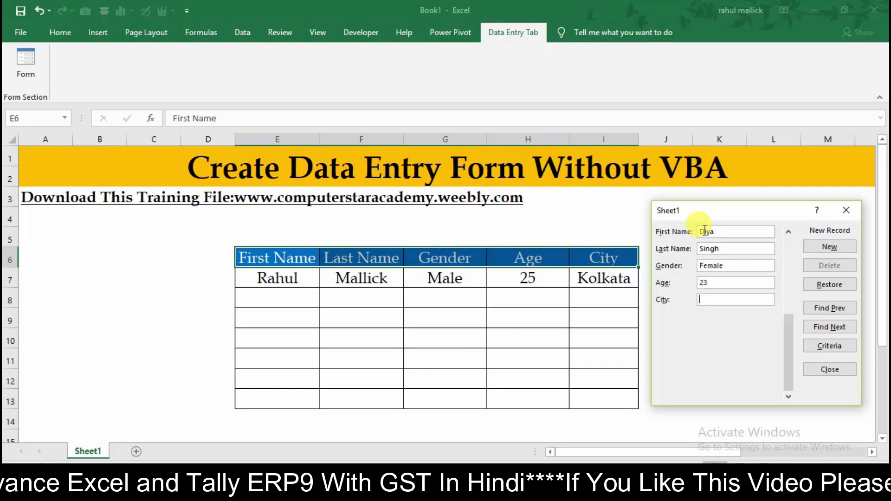
text(Mumbai)
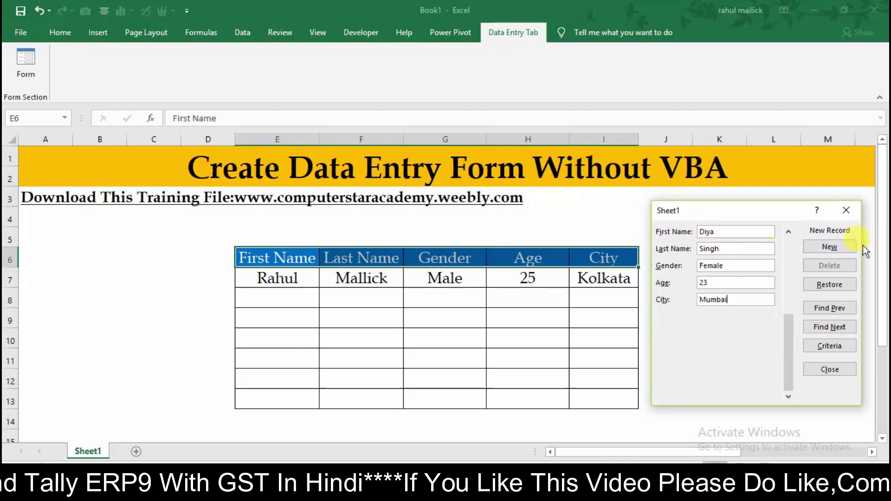
click(830, 247)
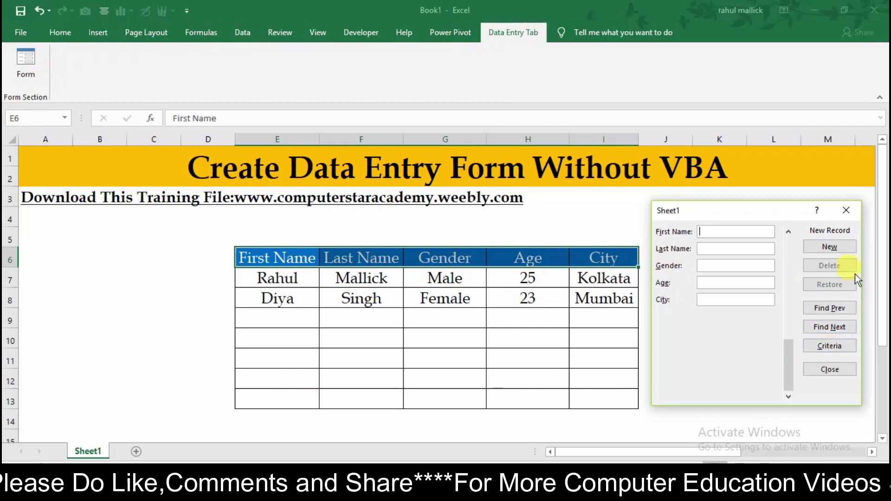
Close the data entry form with its X button
click(849, 212)
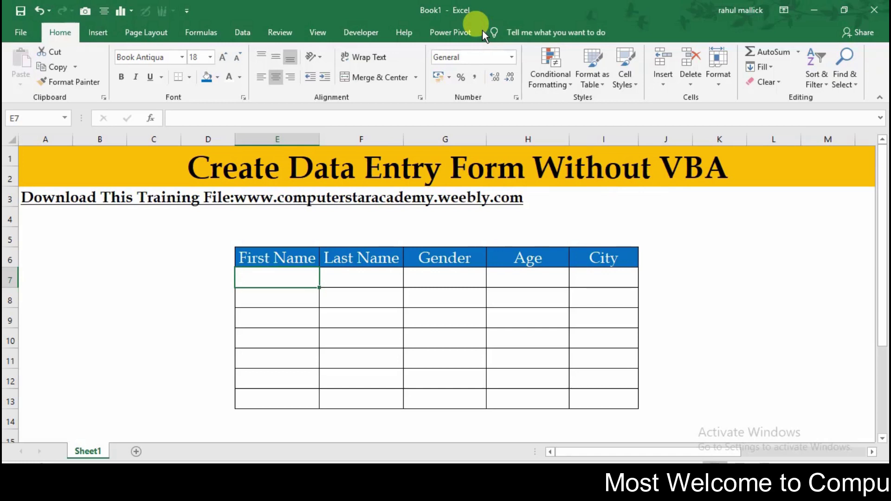
Open Customize the Ribbon from the ribbon's right-click menu and select the Power Pivot entry
right_click(405, 54)
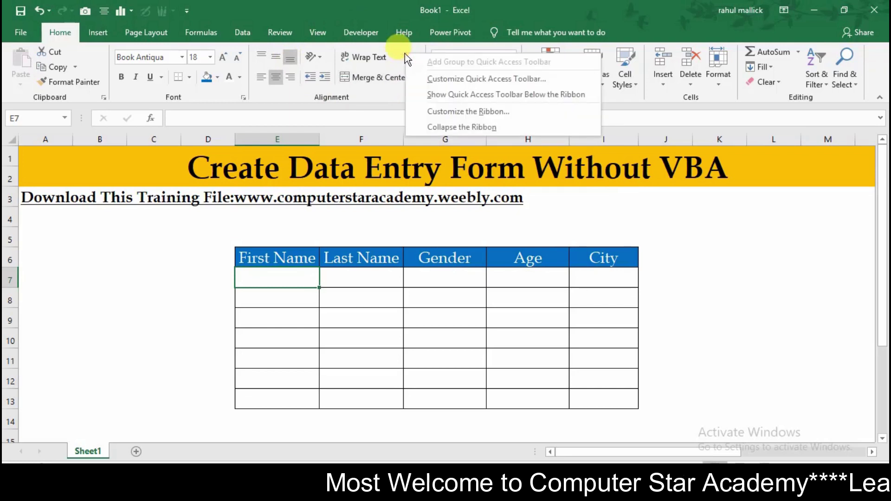
click(482, 112)
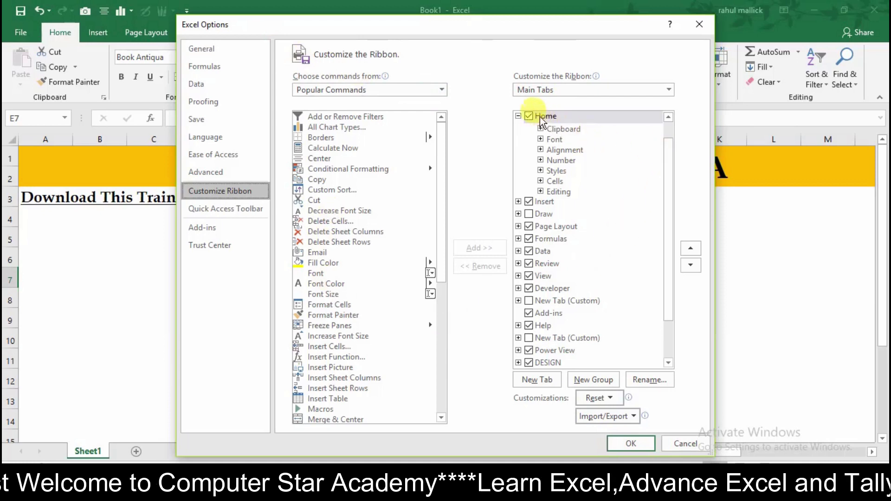
drag(669, 160, 669, 195)
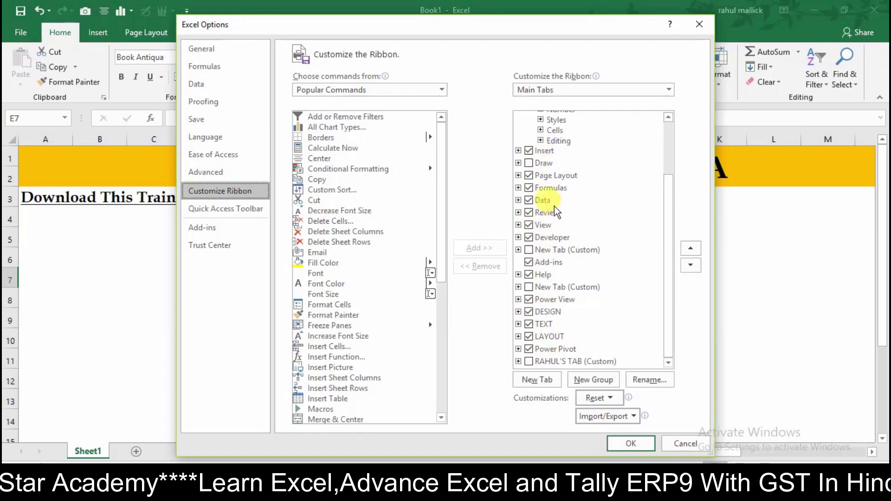
click(563, 350)
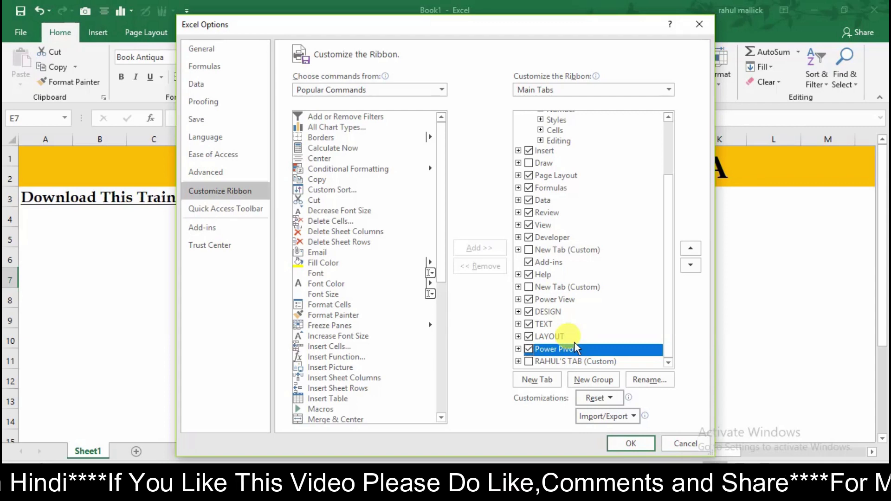
drag(519, 32, 512, 90)
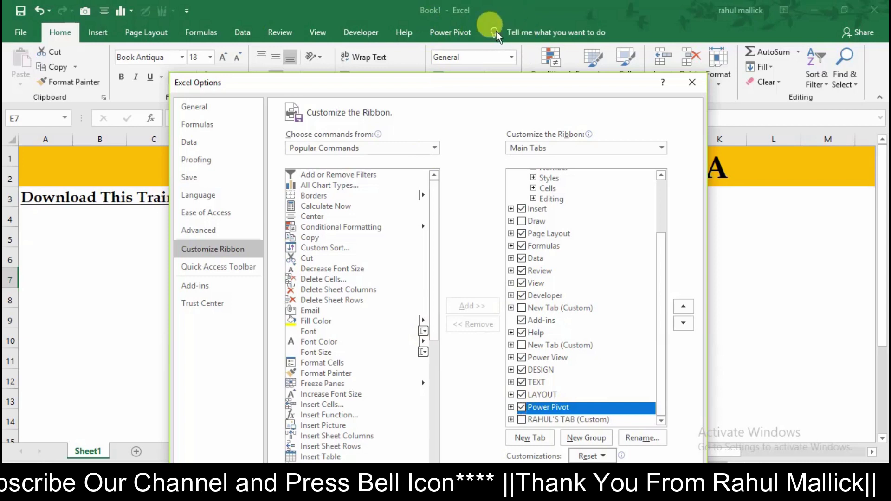
Add a new custom tab with a group and select New Tab (Custom)
drag(602, 84, 603, 33)
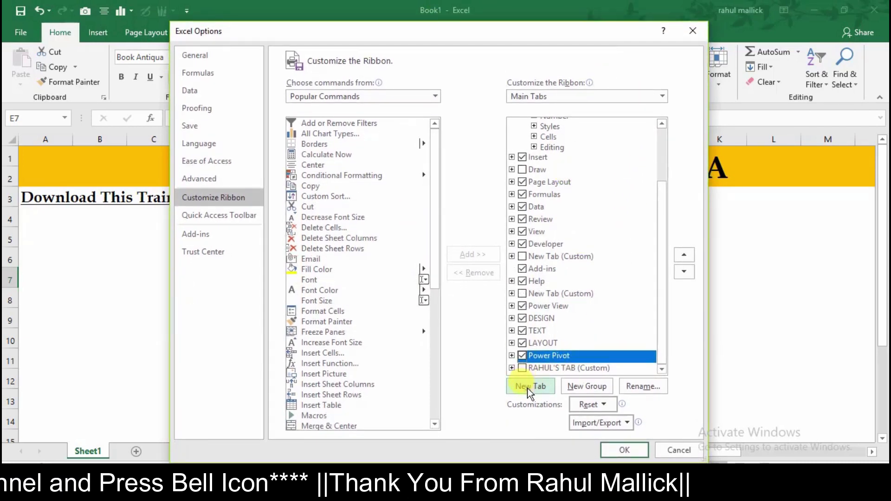
click(527, 388)
scroll(665, 279, down, 1)
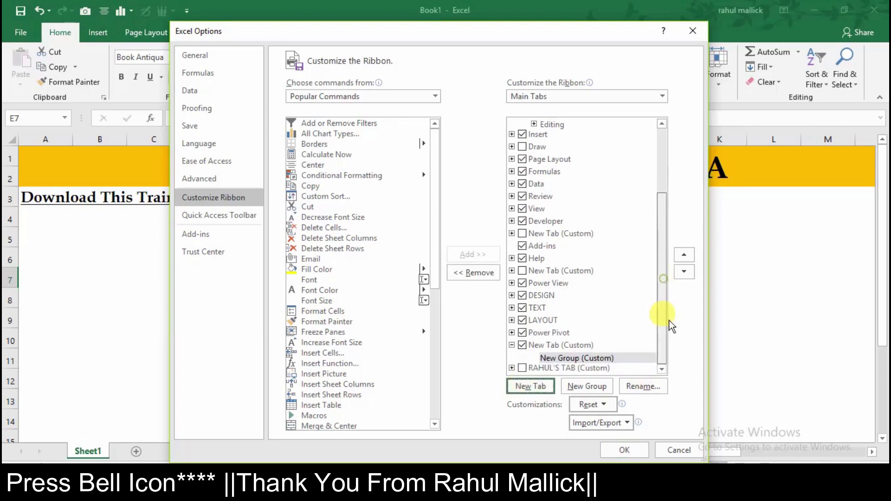
click(546, 345)
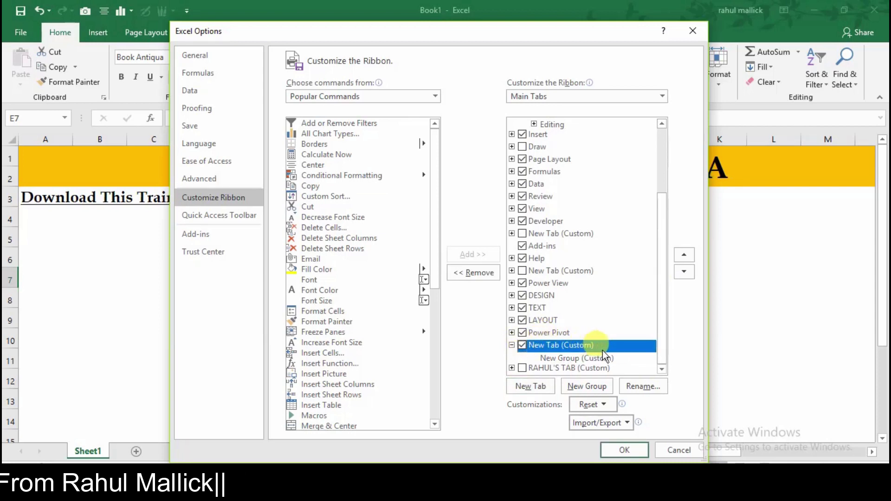
Rename the custom tab to 'Data Entry Tab' and select its New Group
click(636, 387)
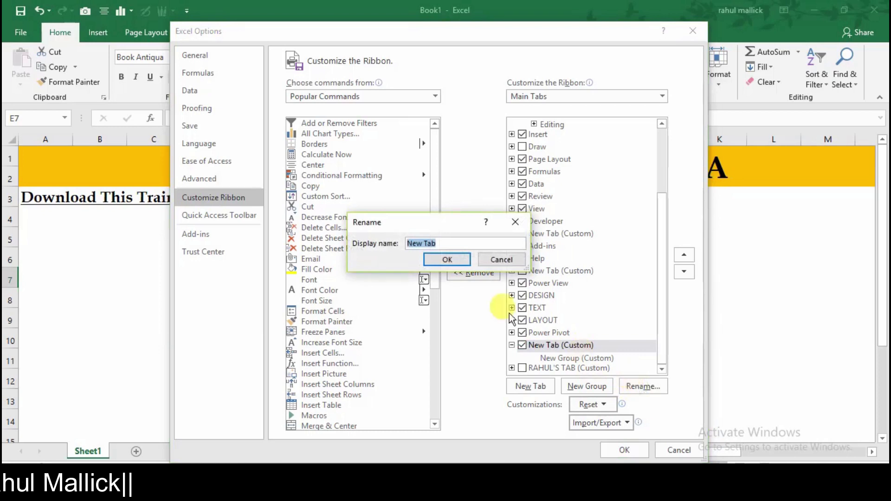
text(Data)
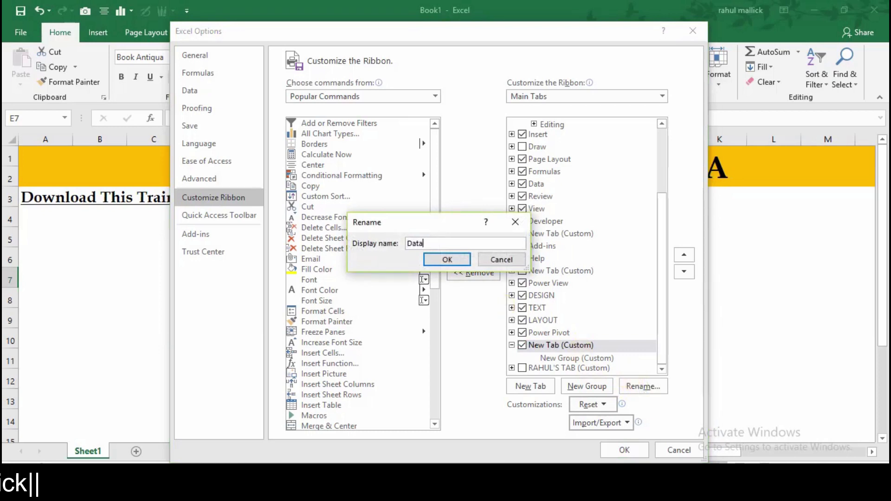
key(Tab)
key(Tab)
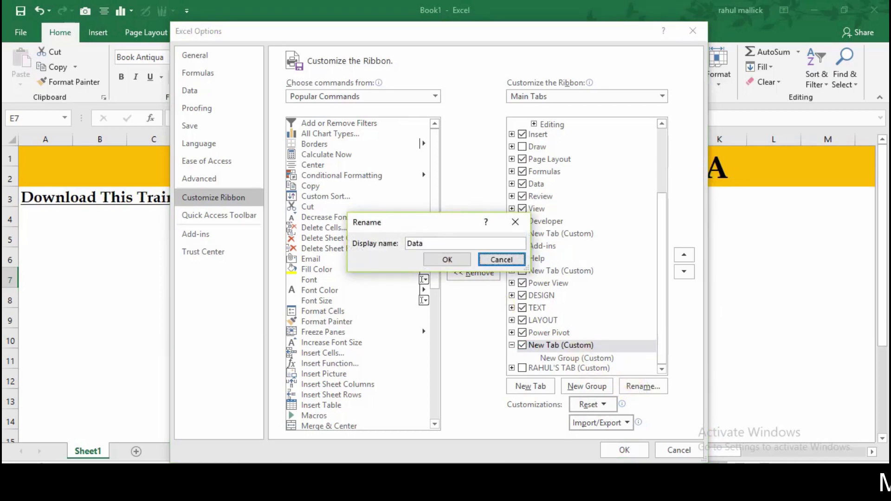
click(444, 243)
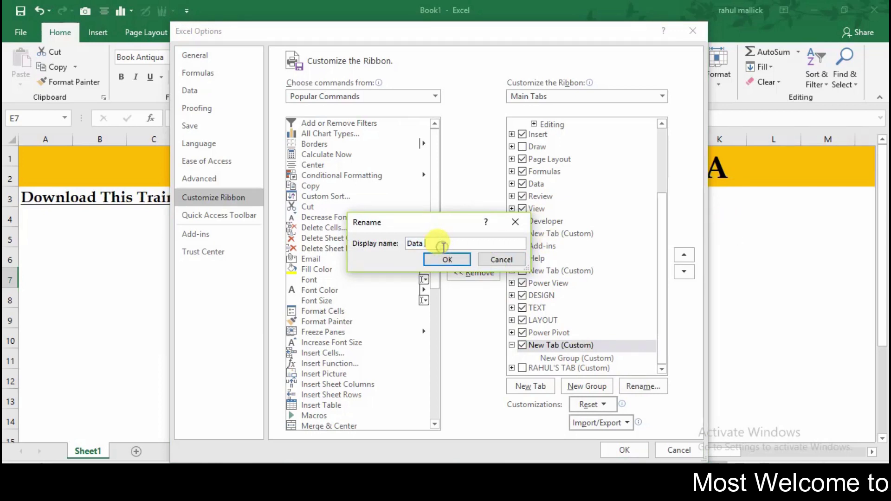
text(Entry Tab)
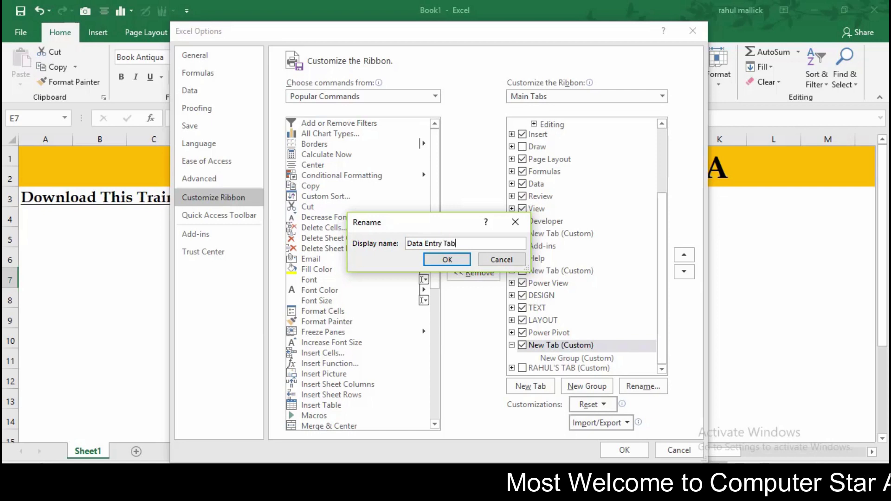
click(458, 260)
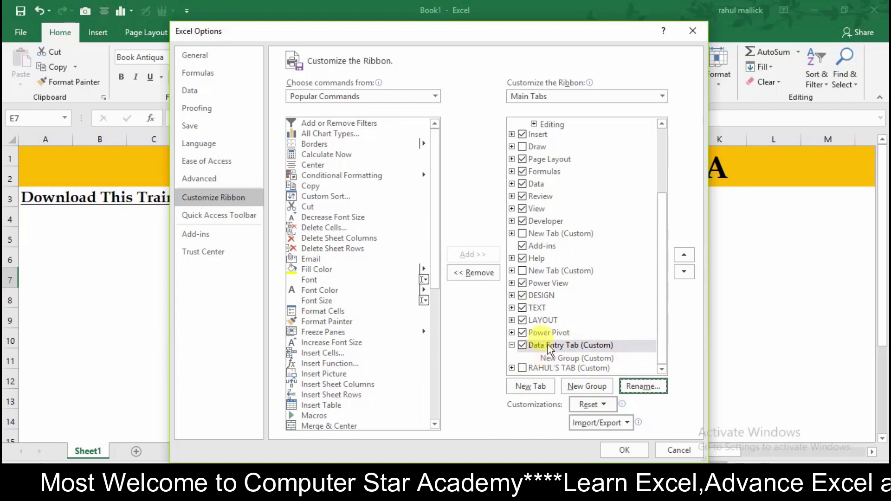
drag(512, 32, 494, 200)
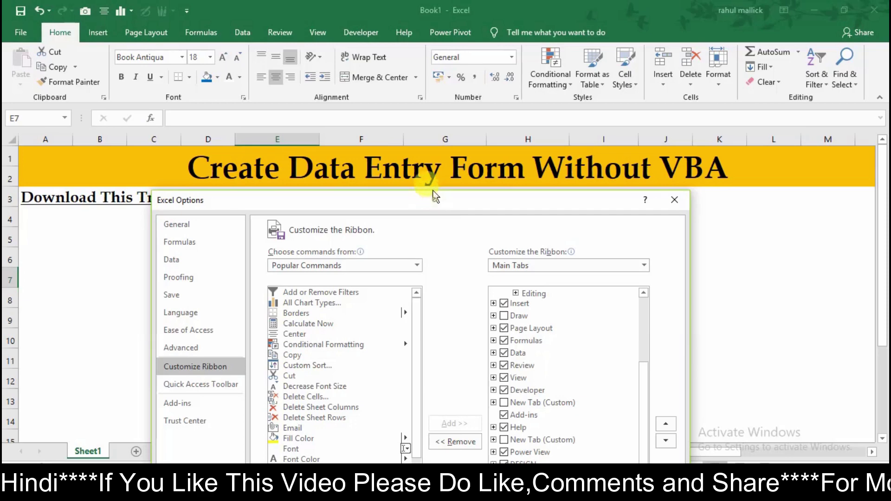
drag(435, 201, 442, 55)
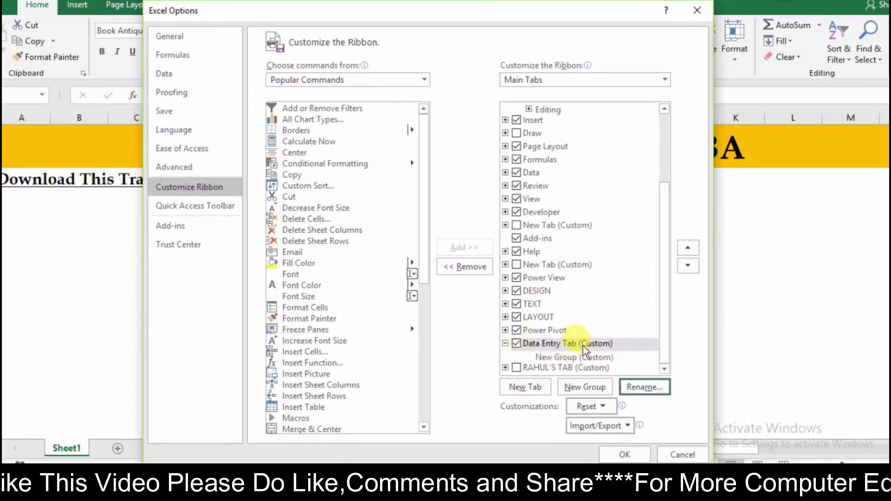
click(576, 358)
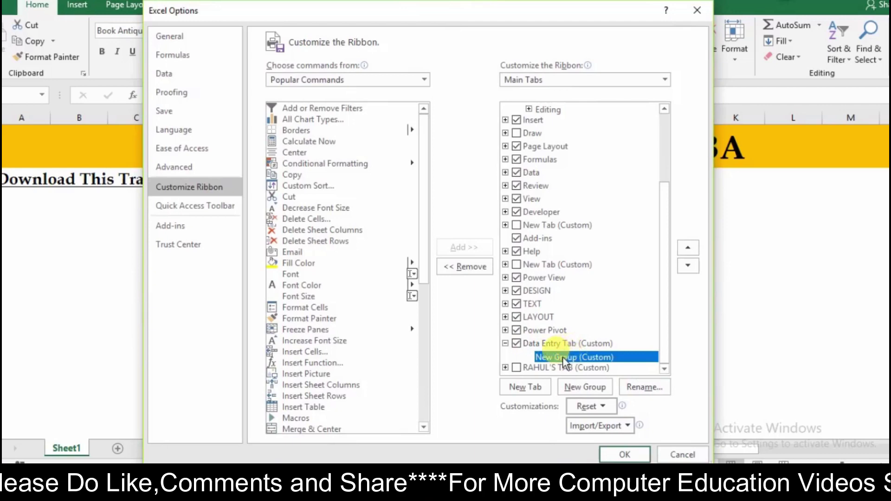
Rename New Group (Custom) under Data Entry Tab to 'Form Section'
click(647, 387)
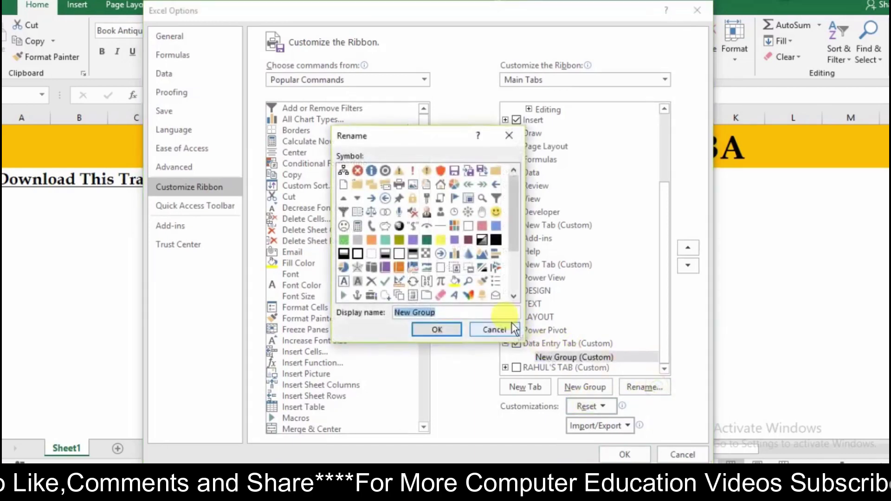
text(Form Sect)
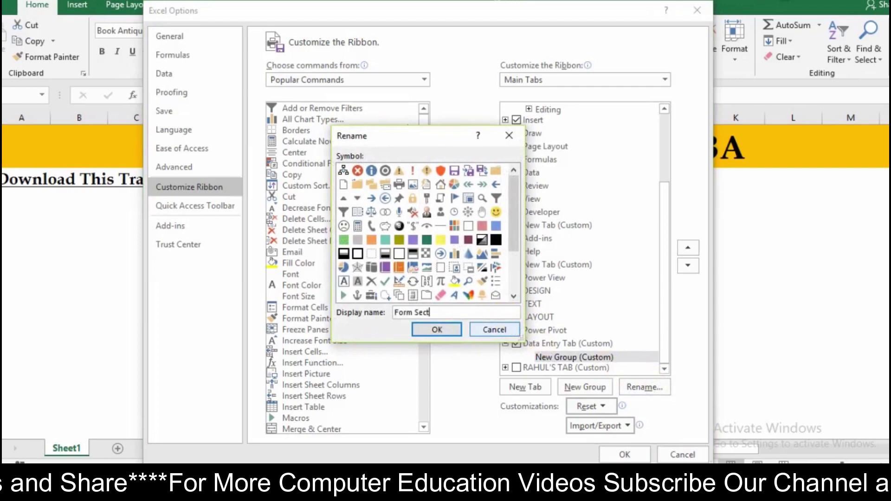
text(ion)
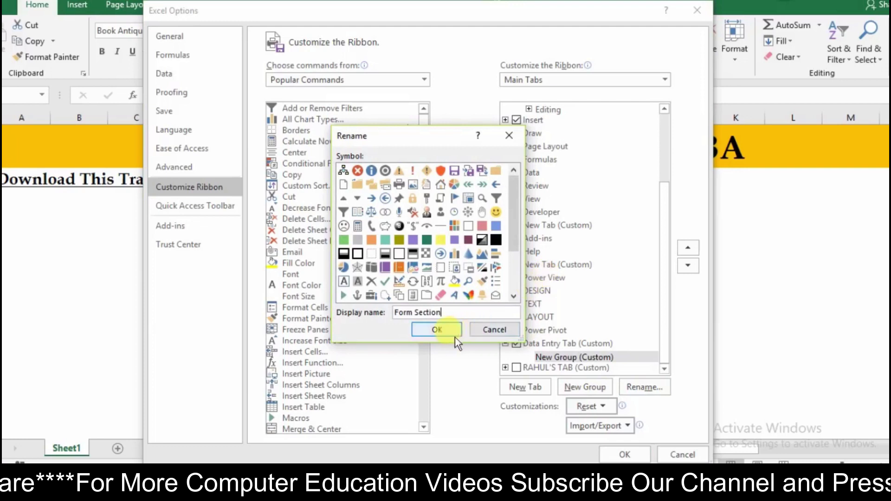
click(449, 331)
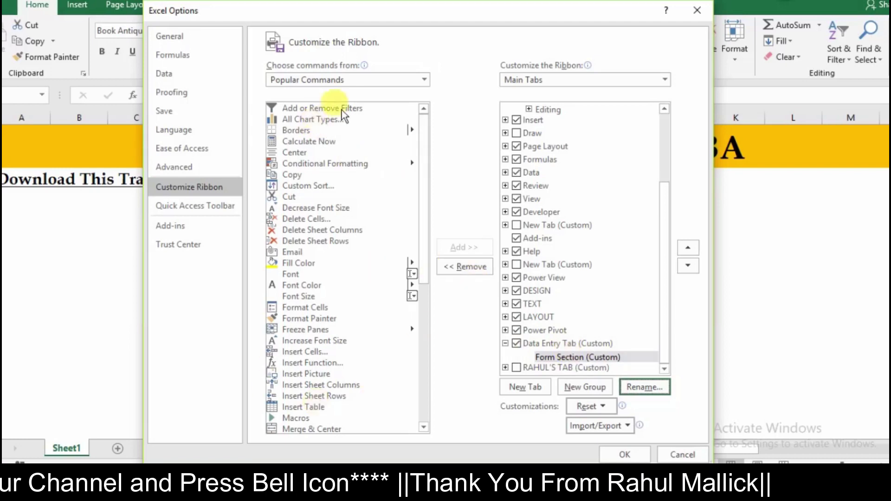
Add the Form... command from Commands Not in the Ribbon to Form Section and confirm with OK
click(424, 80)
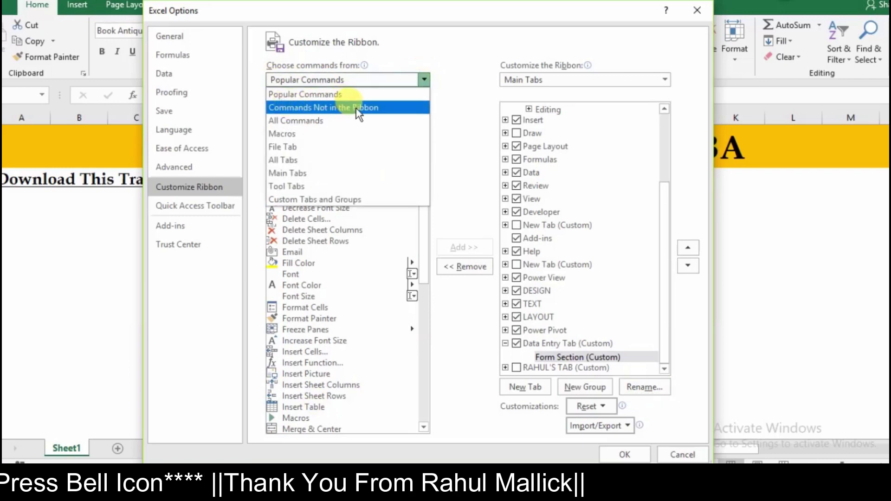
click(358, 108)
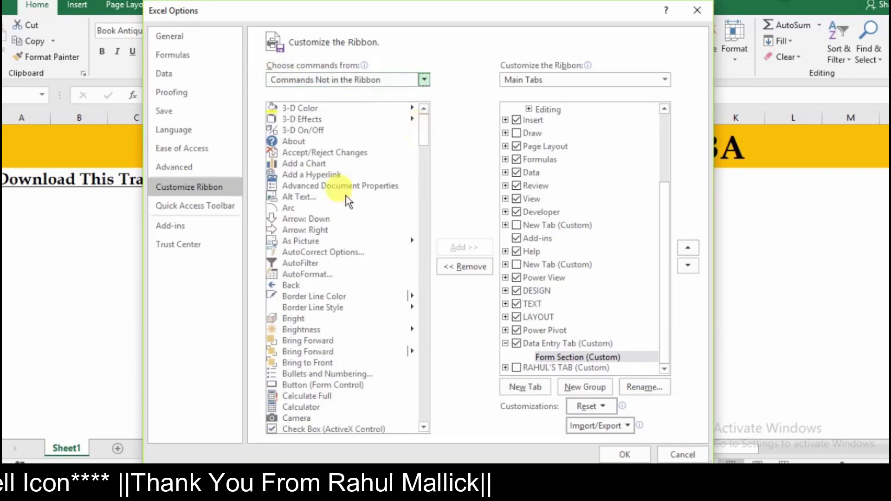
scroll(352, 222, down, 6)
scroll(369, 267, down, 6)
scroll(373, 269, down, 4)
scroll(373, 269, down, 4)
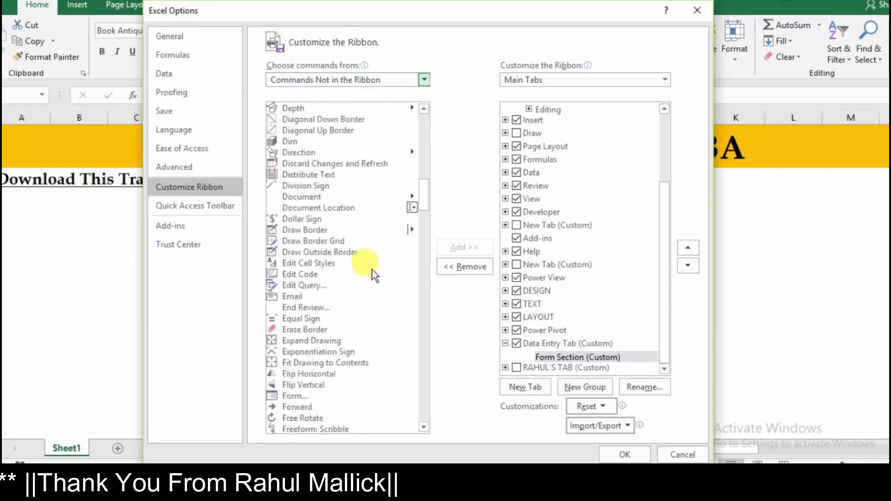
scroll(373, 269, down, 2)
scroll(371, 268, down, 1)
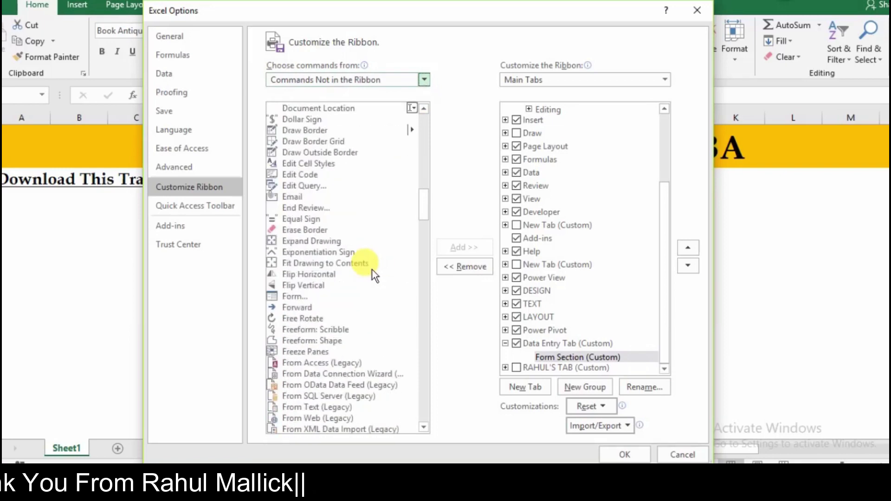
click(301, 297)
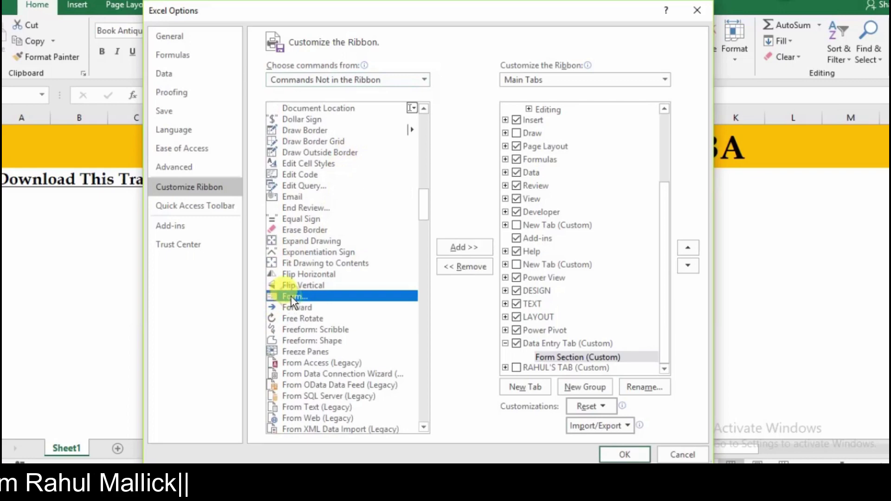
click(461, 249)
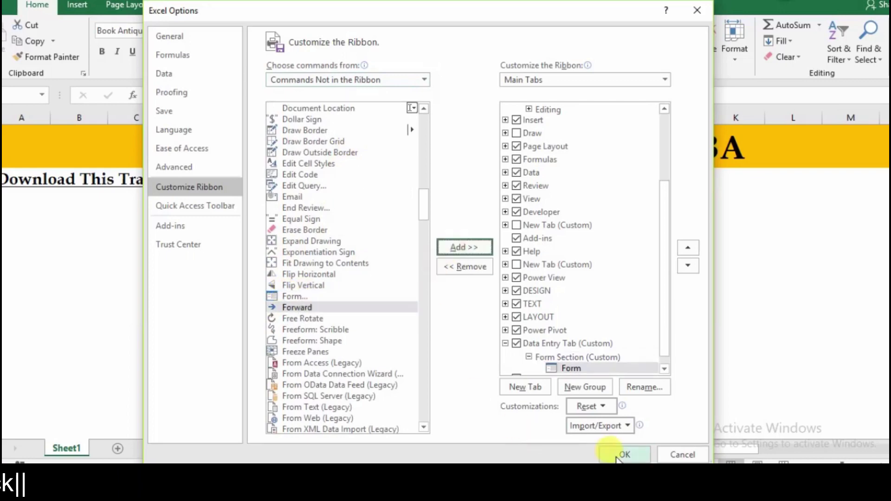
click(621, 455)
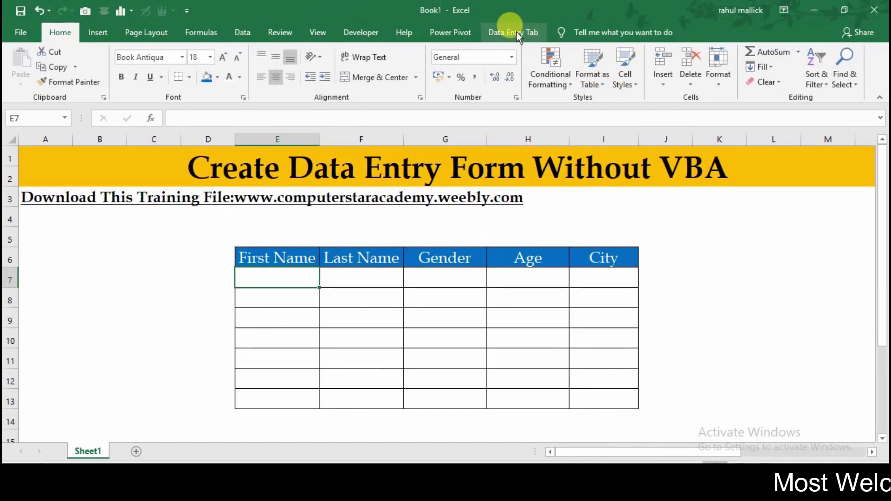
On Data Entry Tab, select the header row E6:I6 and launch Form
click(517, 32)
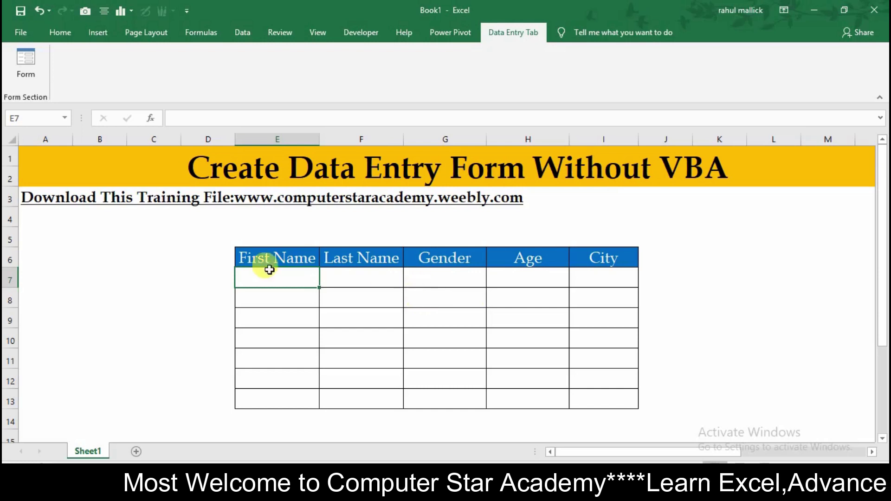
drag(260, 259, 578, 266)
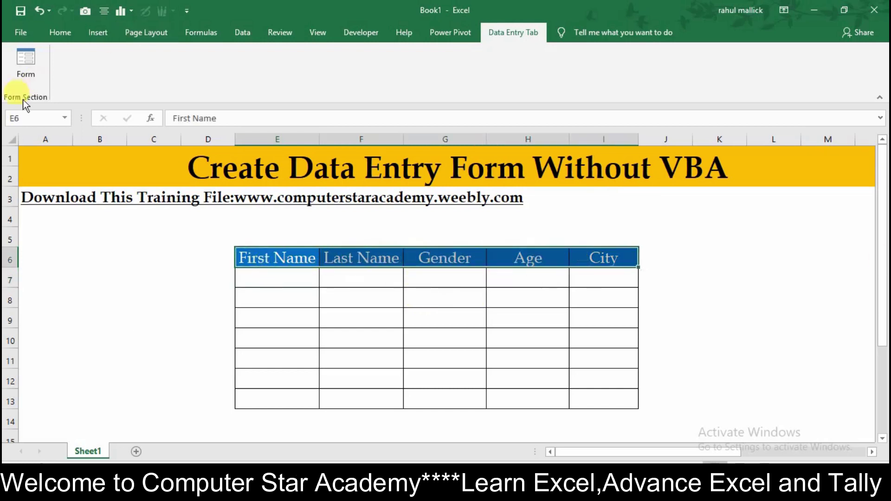
click(18, 74)
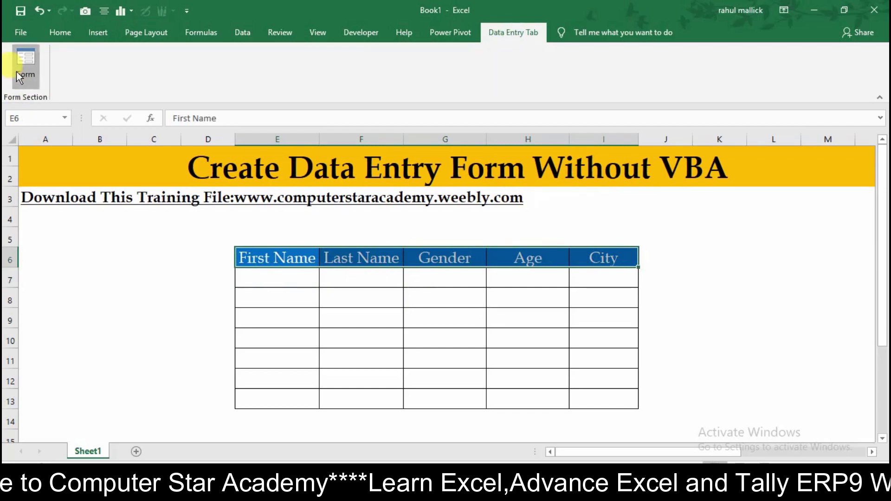
Accept the header labels, then add a record: the person's name, Male, 25, Kolkata
click(387, 297)
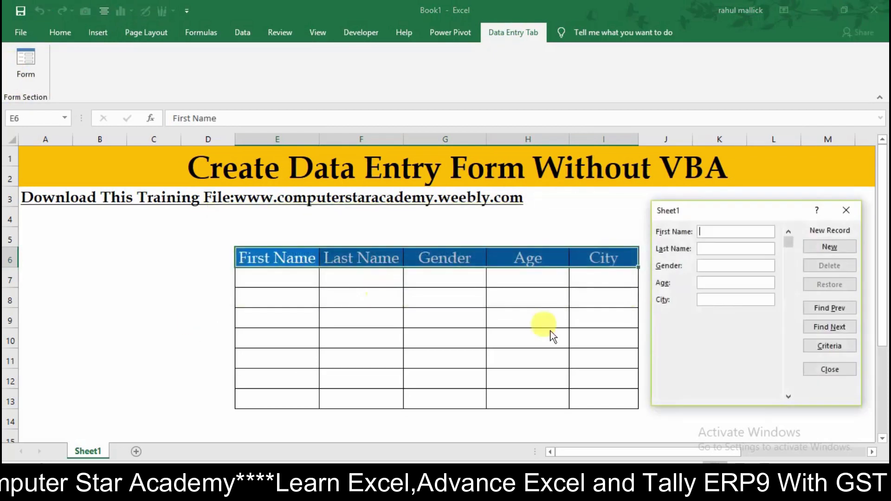
drag(710, 211, 708, 220)
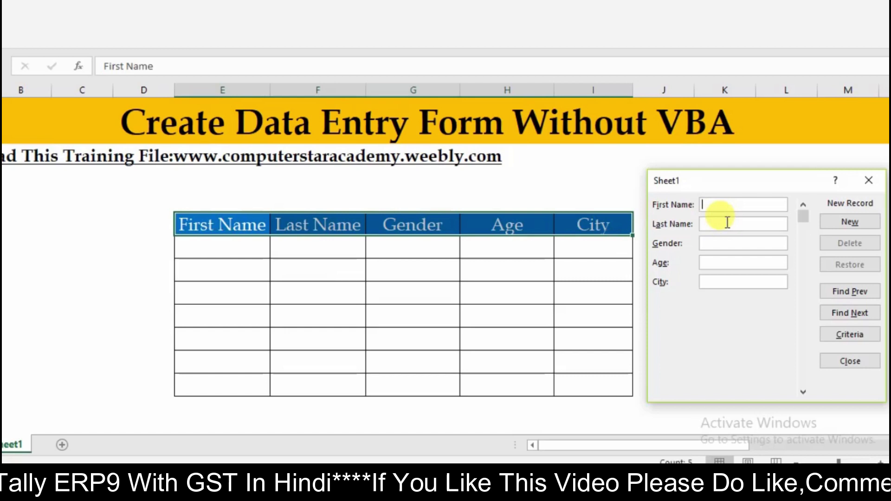
text(Rah)
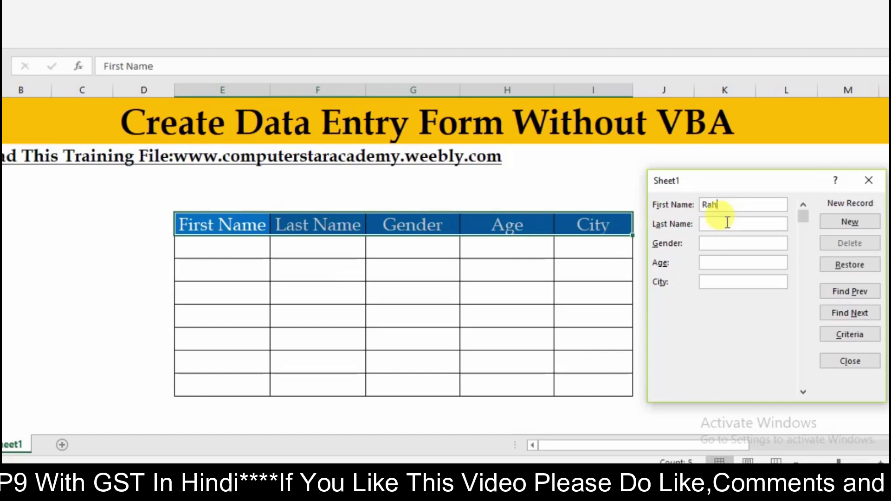
text(ul)
click(728, 223)
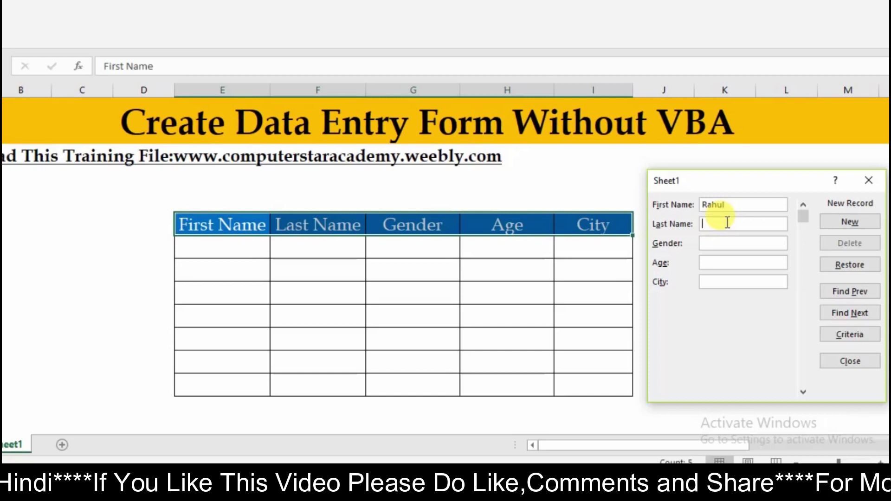
text(Mallick)
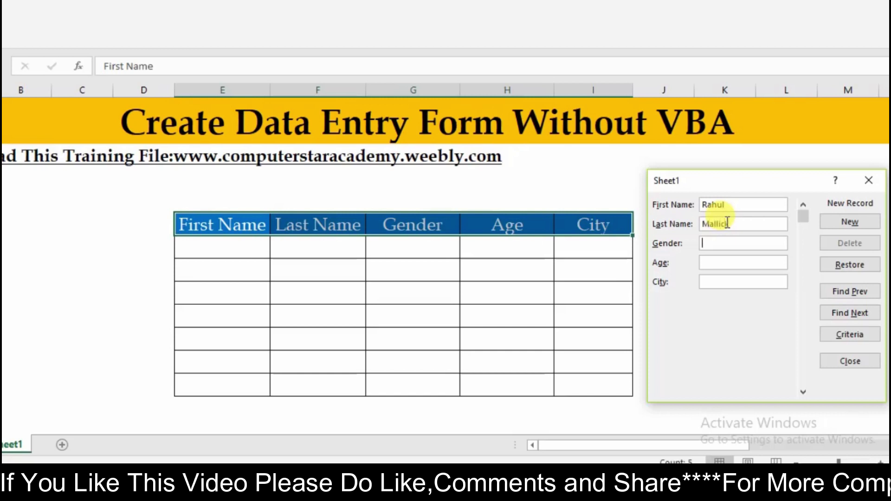
text(Male)
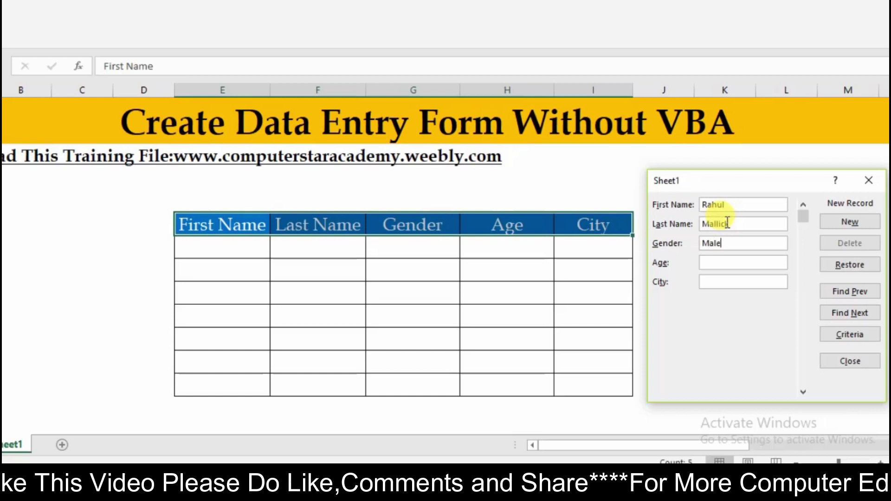
text(25)
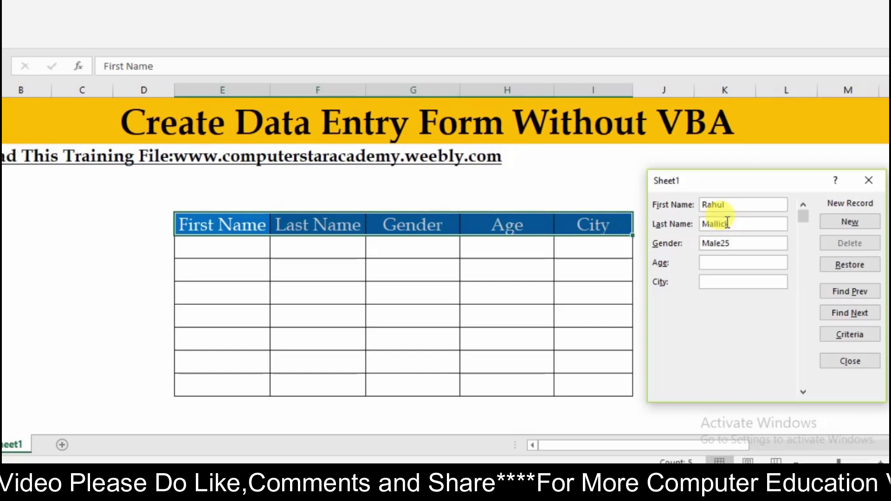
key(BackSpace)
key(BackSpace)
text(25)
key(Tab)
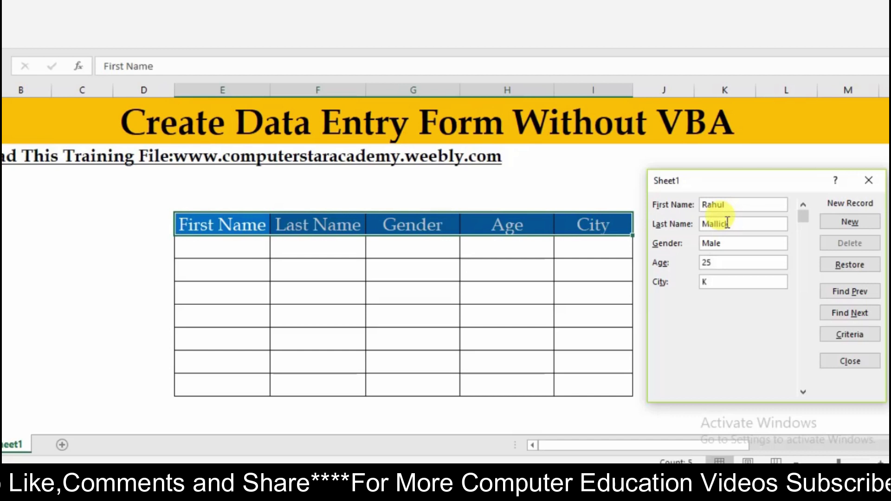
text(olkata)
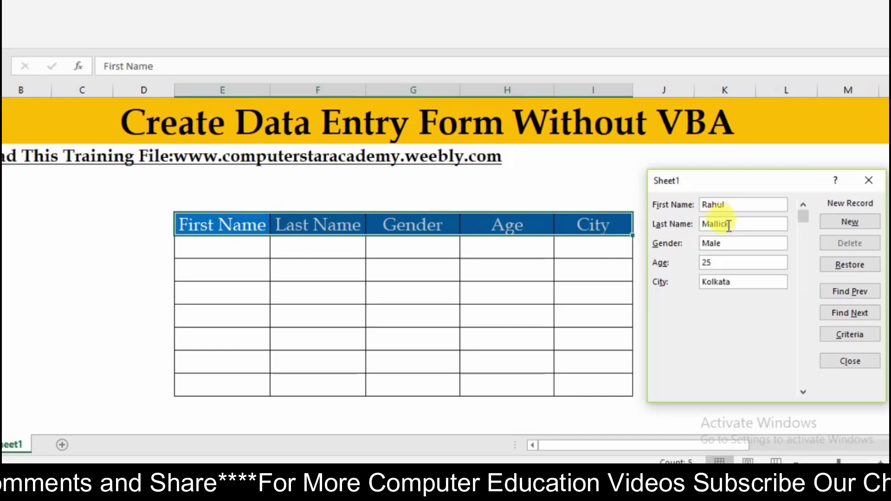
click(863, 223)
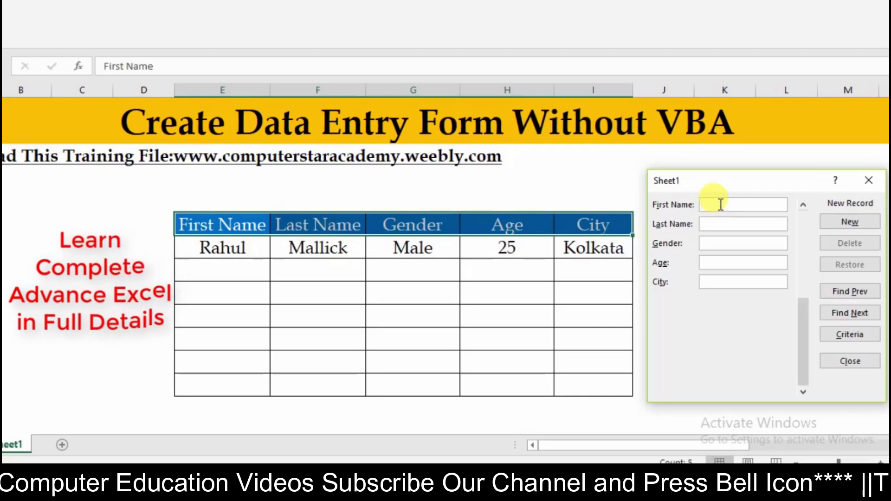
Enter a record for a 23-year-old male from Delhi, correcting the city's capitalisation
text(M)
text(nay)
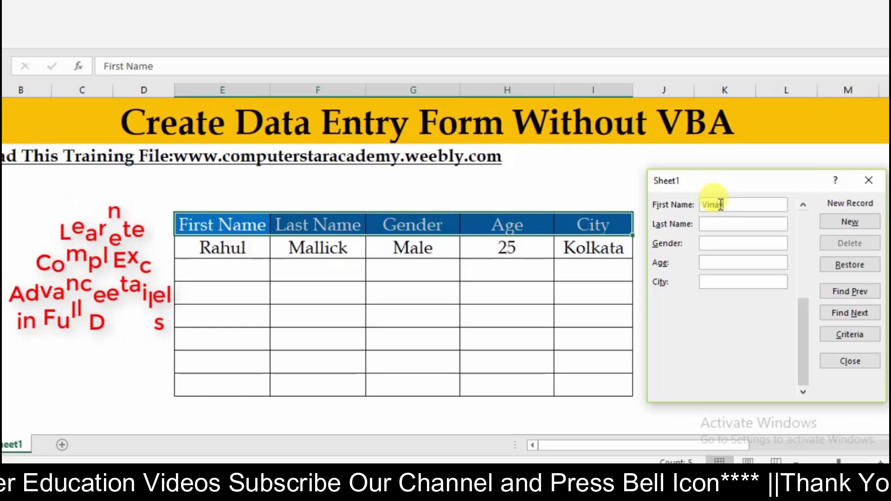
key(Tab)
text(Kuma)
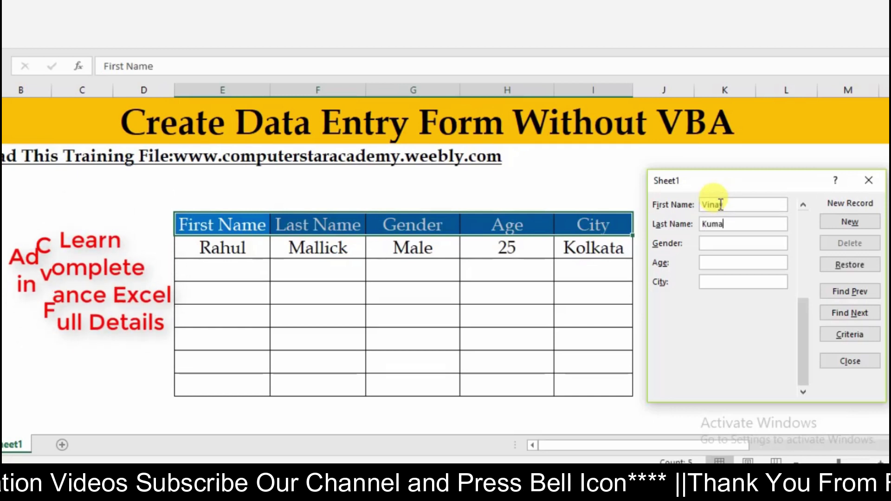
text(r)
key(Tab)
text(Mal)
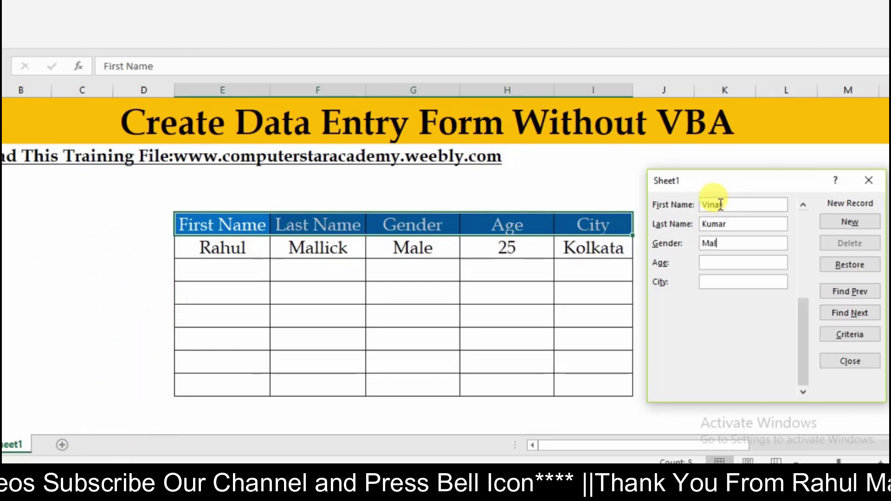
text(e)
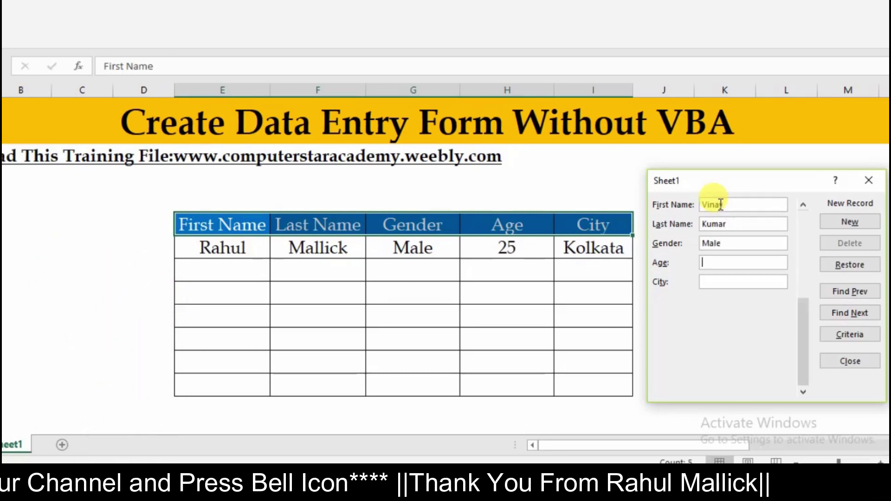
text(2)
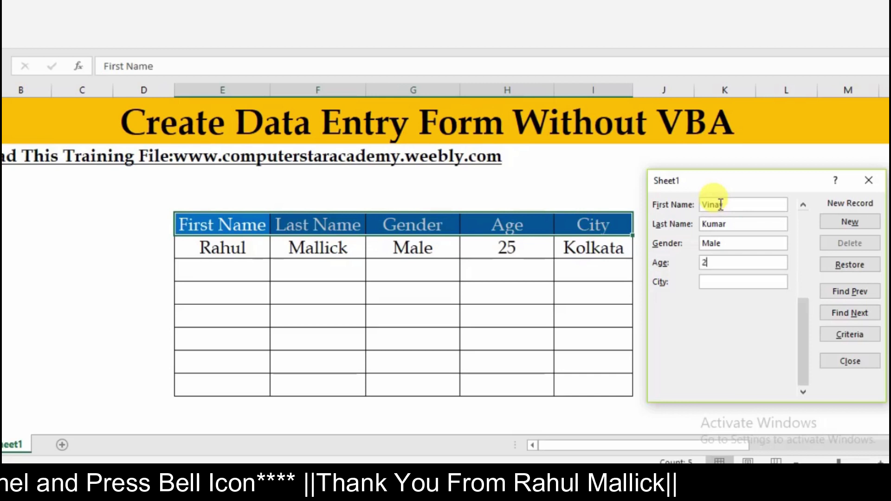
text(3)
key(Tab)
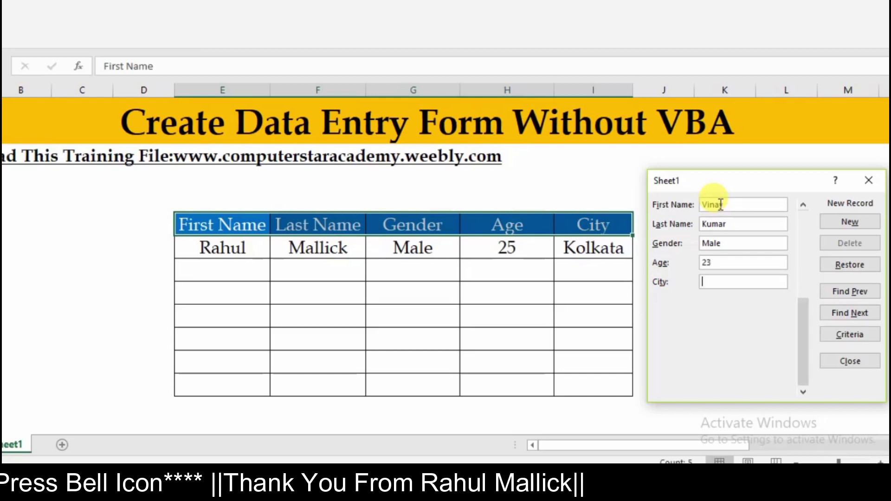
text(dELHI)
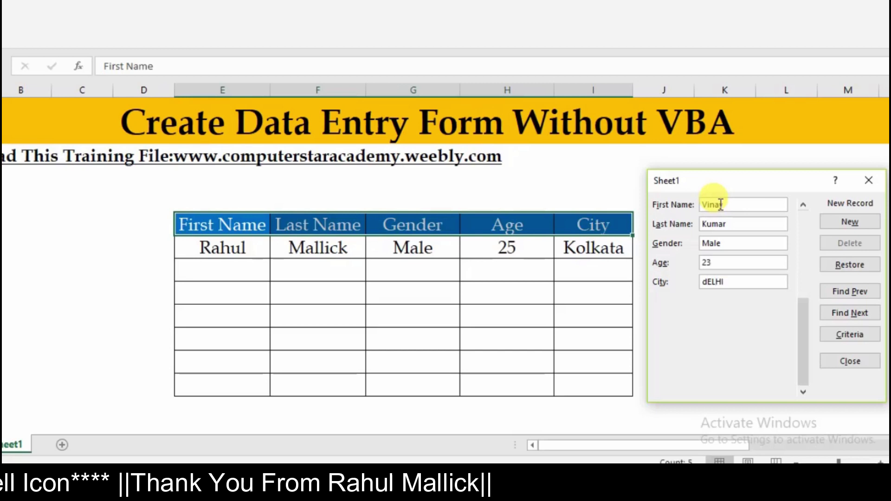
key(BackSpace)
key(BackSpace)
key(BackSpace)
key(BackSpace)
key(BackSpace)
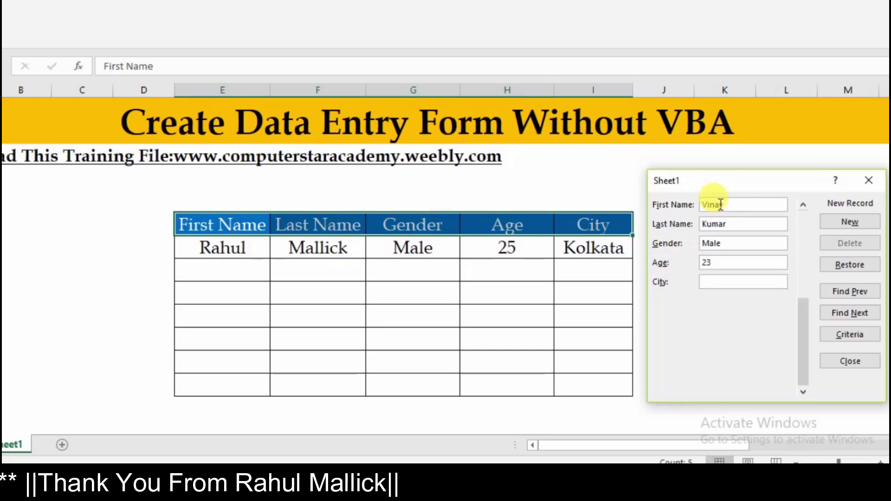
text(Delhi)
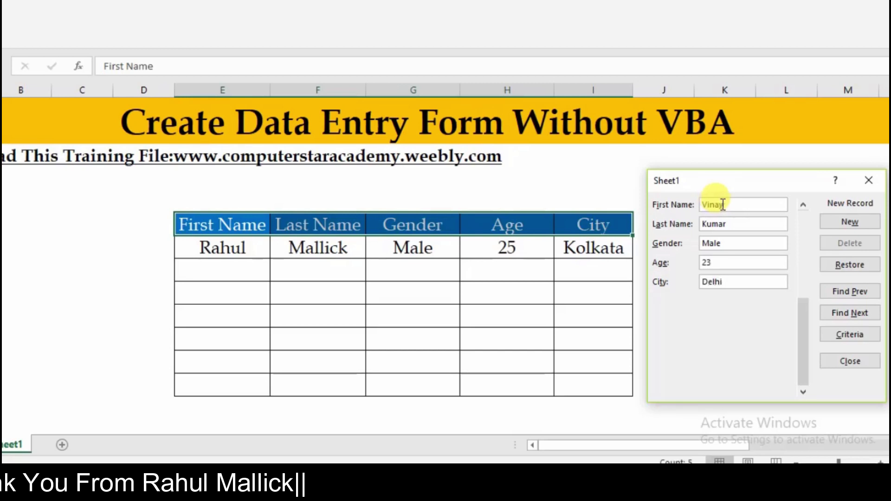
click(849, 222)
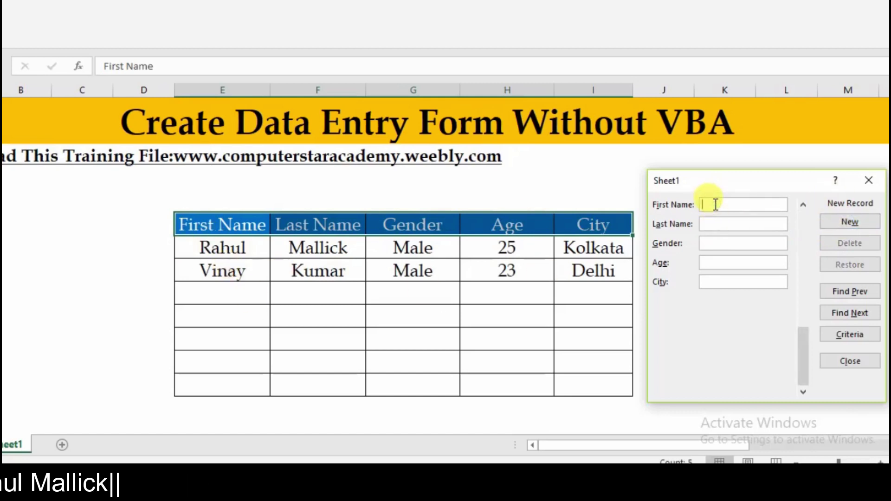
Add another record for a 22-year-old male from Mumbai
text(San)
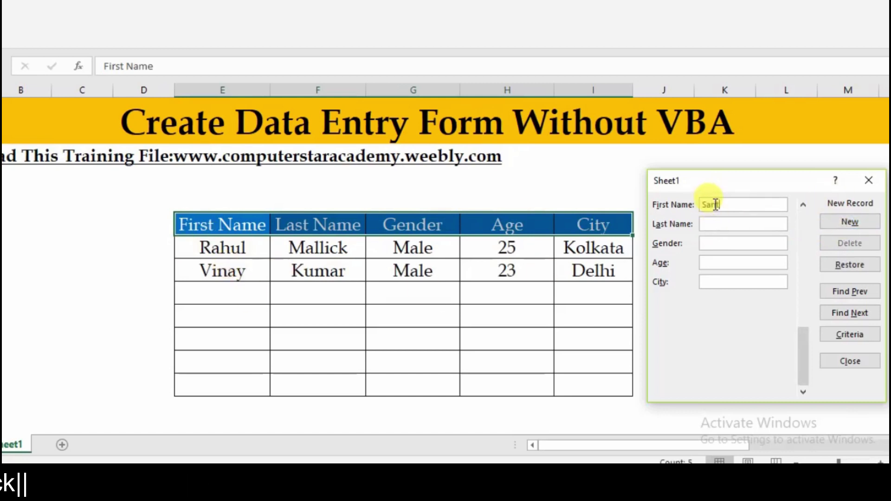
text(tosh)
key(Tab)
text(Ra)
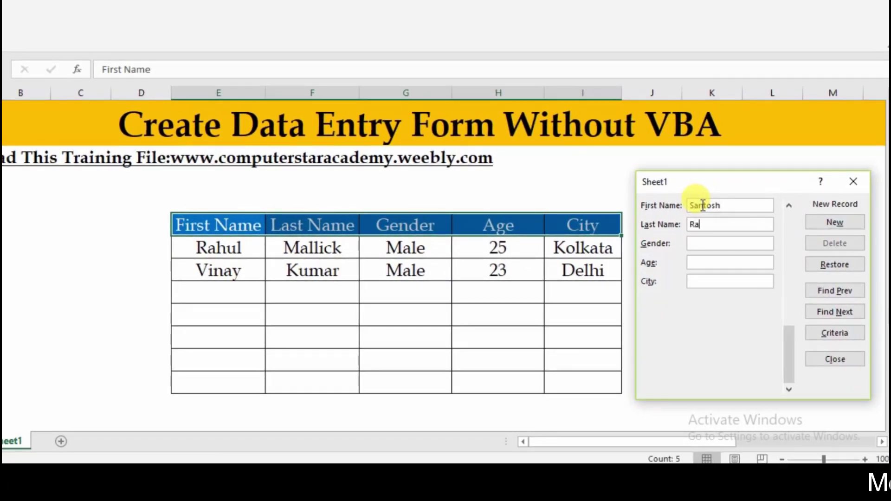
text(jak)
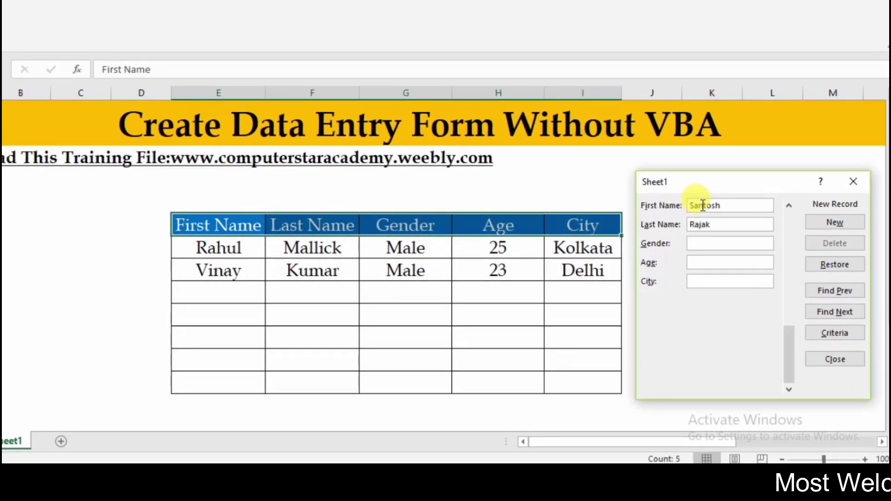
text(Ma)
text(22)
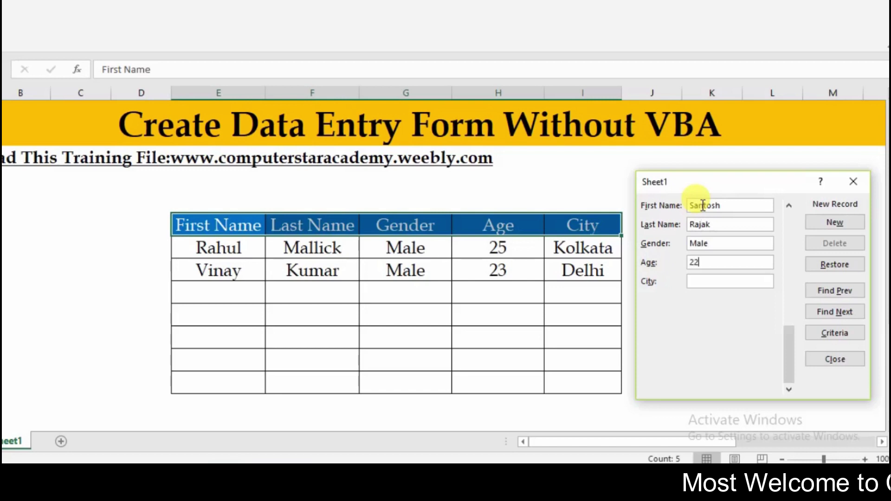
key(Tab)
text(Mum)
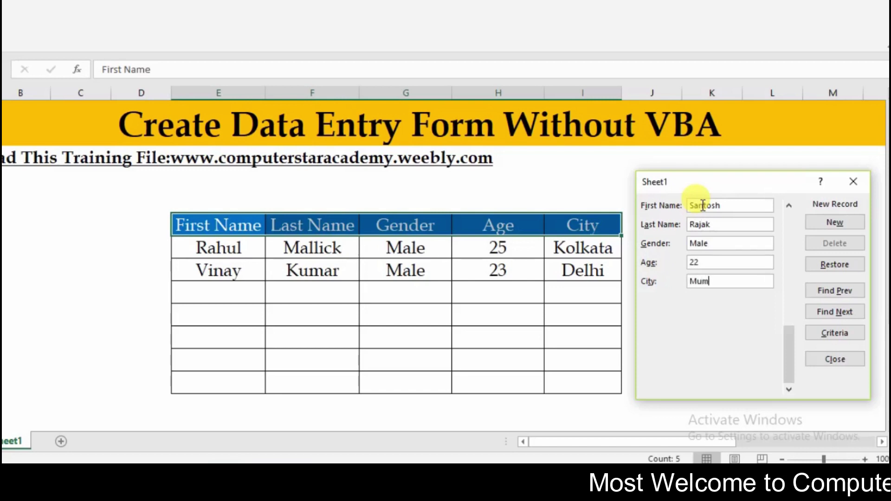
text(bai)
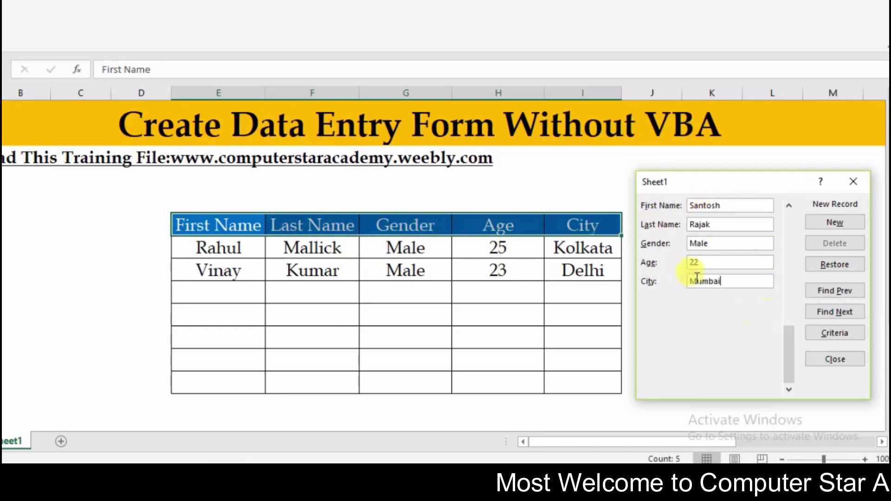
click(826, 227)
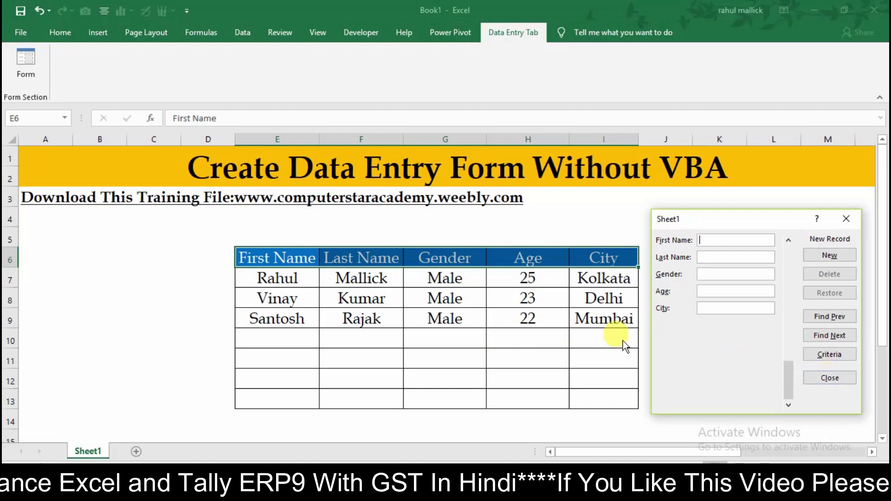
Browse the records 3, 2, then 3 of 3 with Find Prev/Next, then close the form
click(841, 319)
click(724, 241)
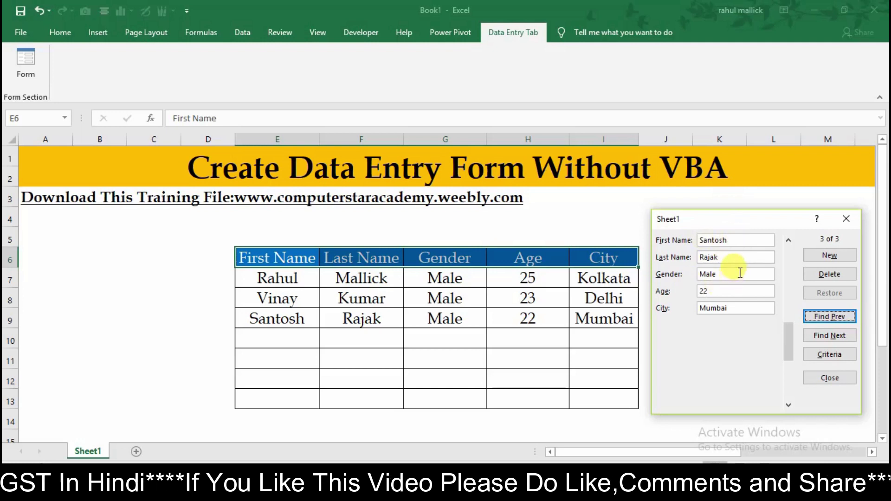
click(832, 316)
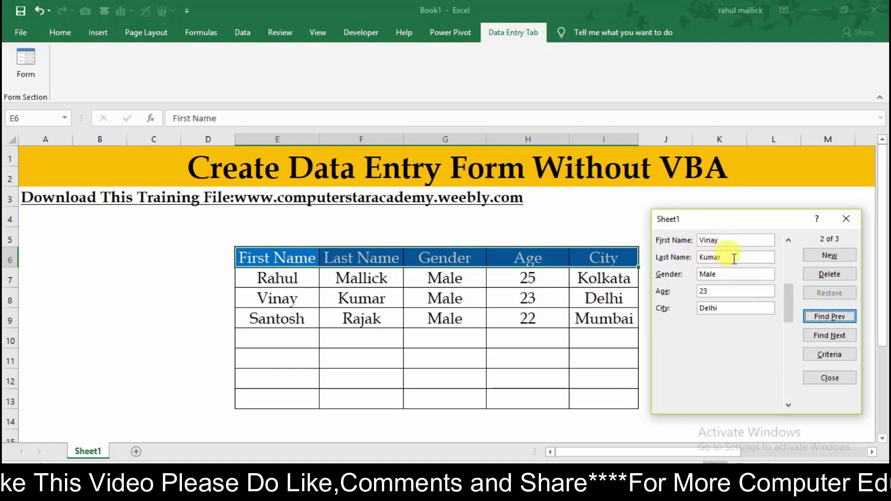
click(830, 336)
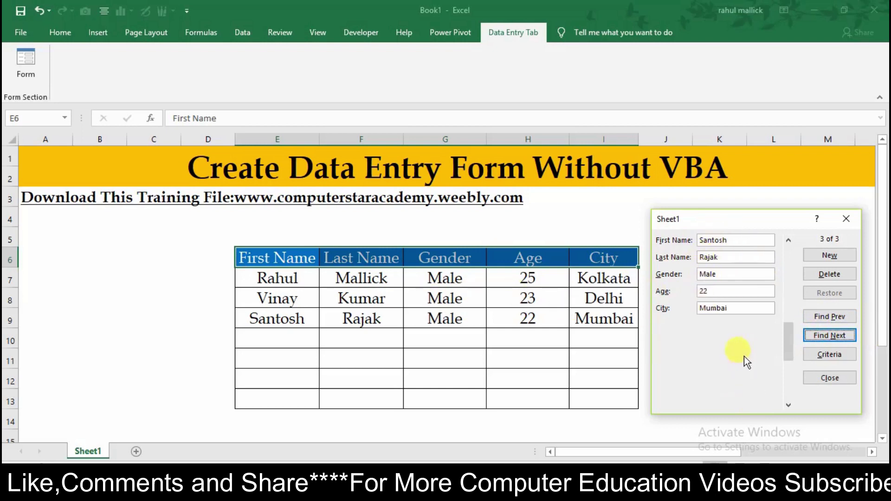
click(846, 219)
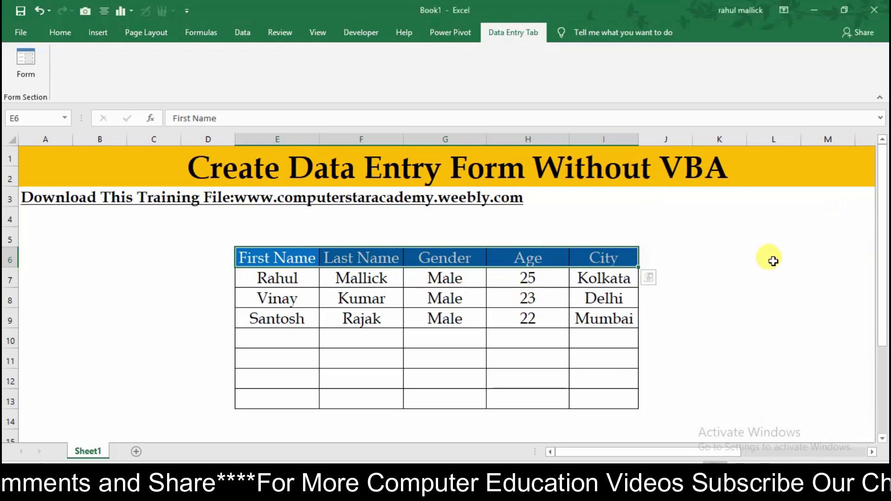
click(713, 289)
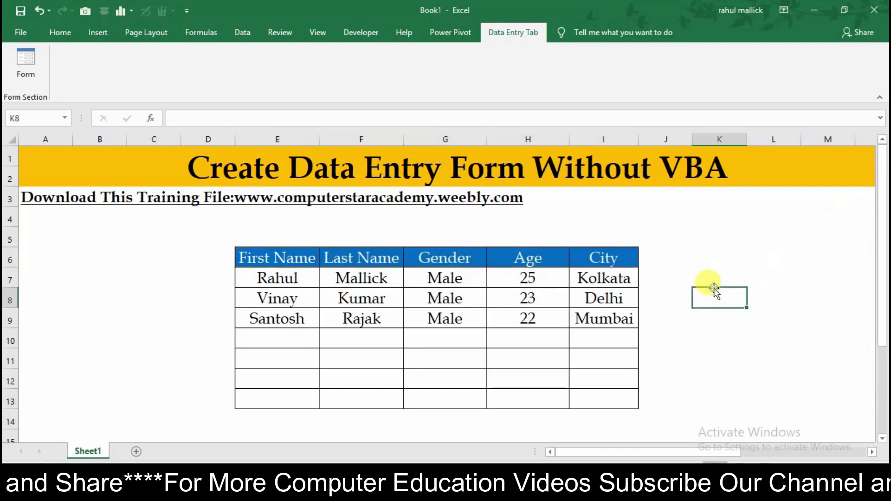
click(270, 338)
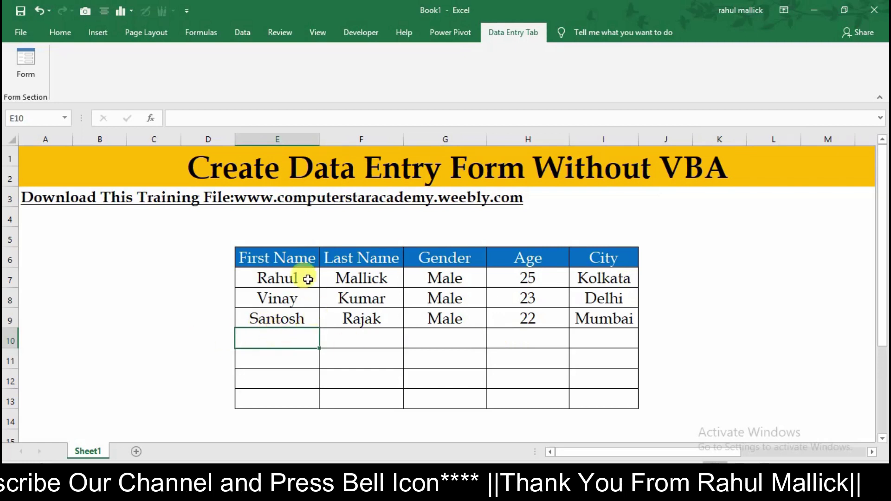
drag(280, 255, 572, 256)
click(280, 259)
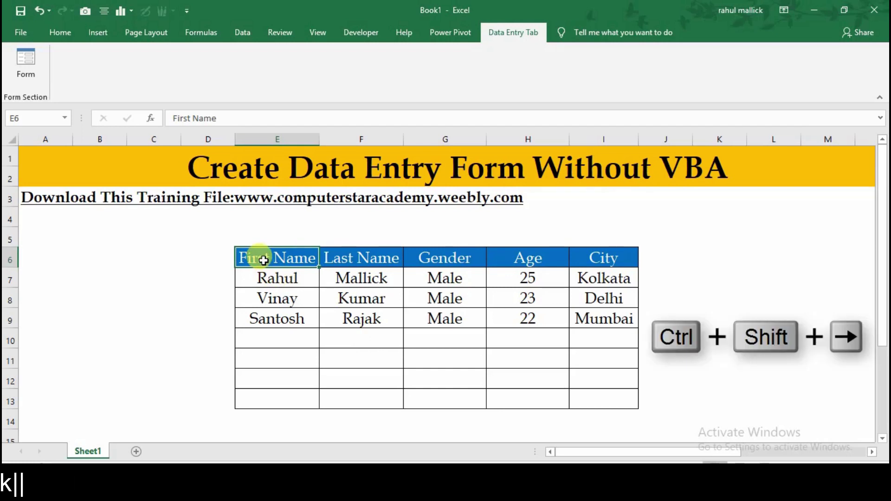
Select E6:I9, covering the header row and the three records
key(ctrl+shift+Right)
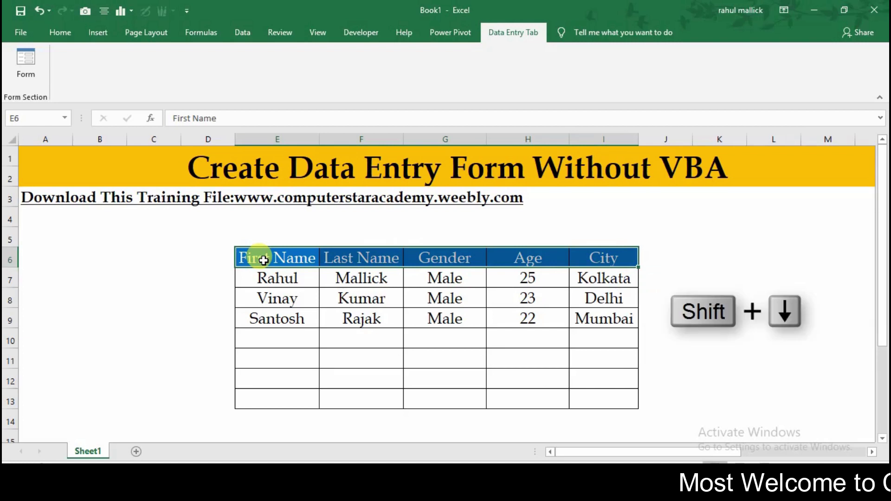
key(shift+Down)
key(shift+Down)
key(shift+Down)
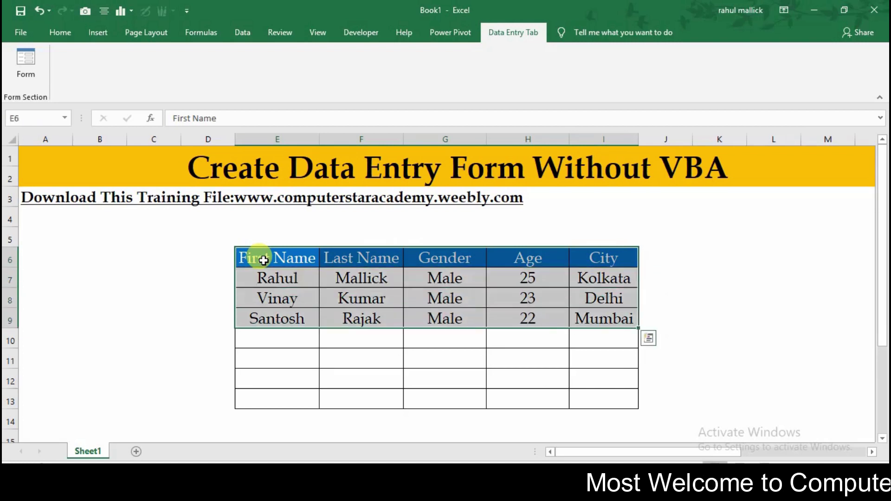
Open the data form and add a fourth record: Male, 22, Gujrat
click(23, 60)
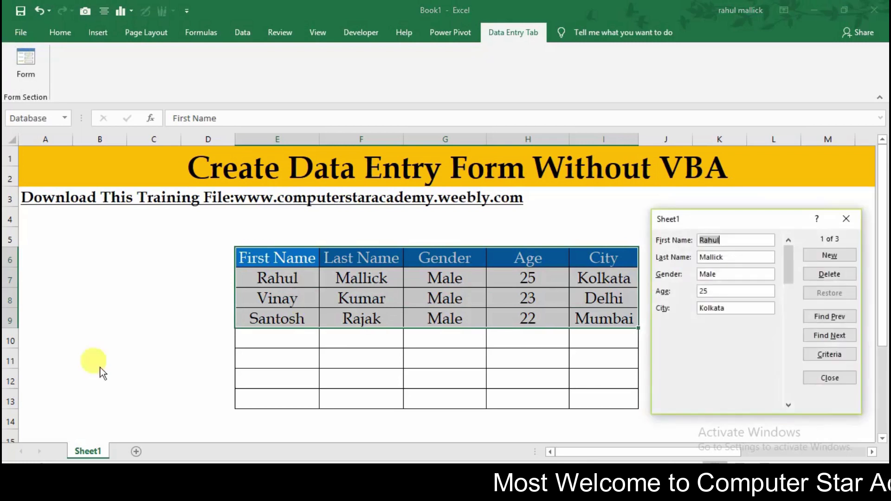
click(829, 255)
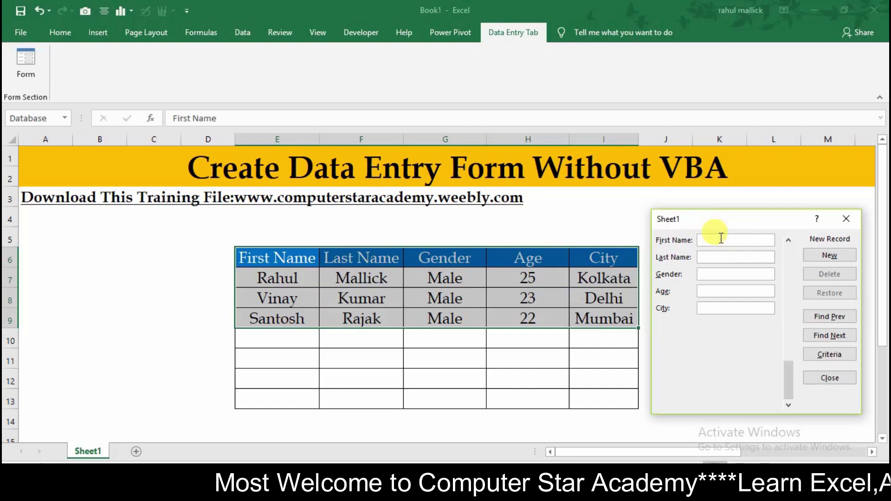
text(Dinesh)
text(Mukher)
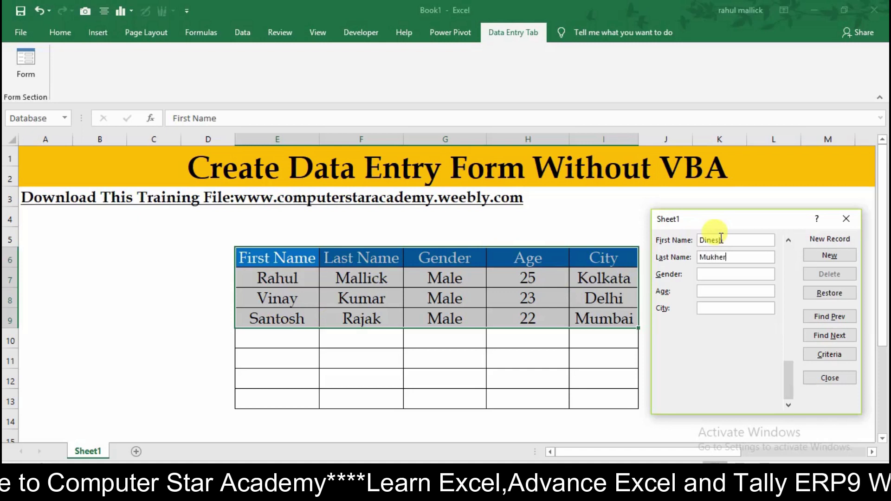
text(jee)
key(Tab)
text(Ma)
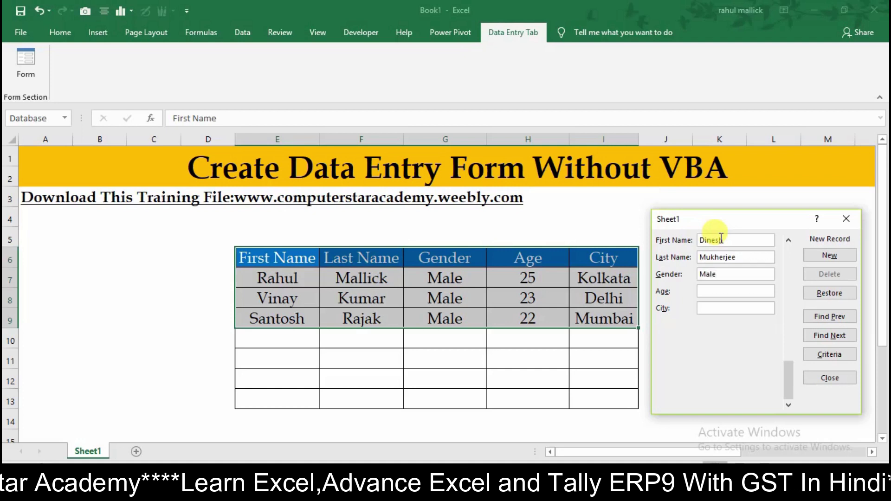
text(22)
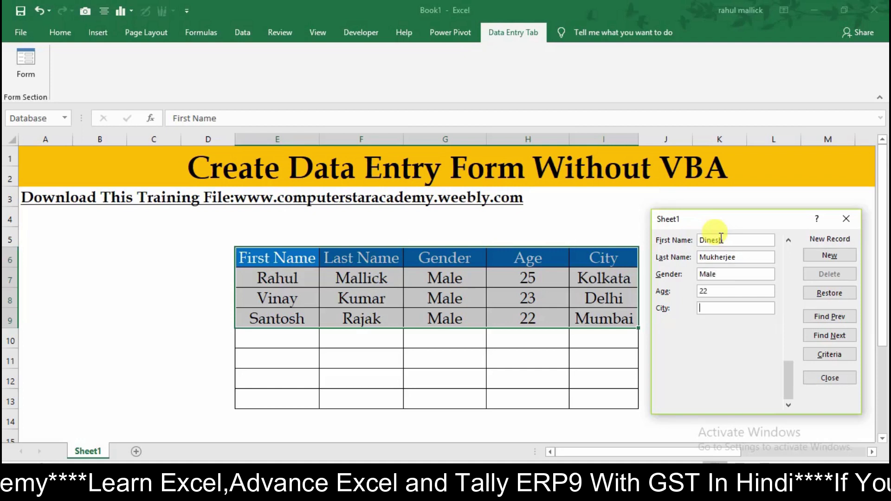
key(Tab)
text(Gu)
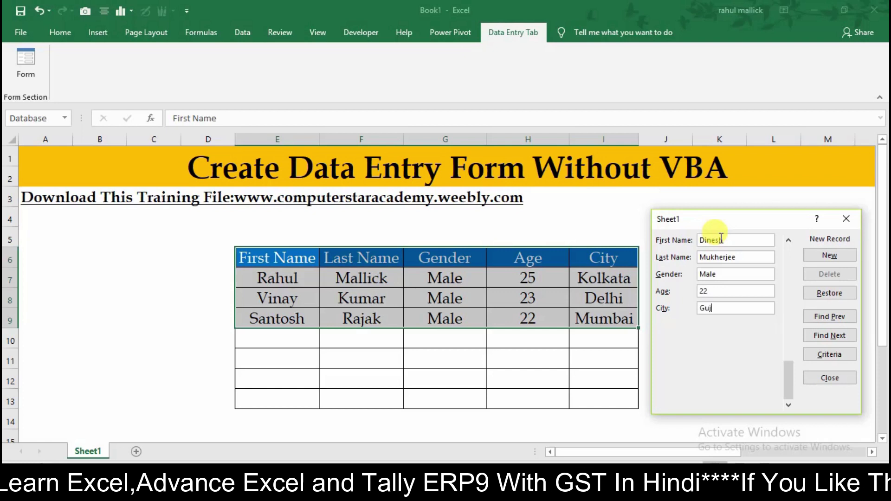
text(jrat)
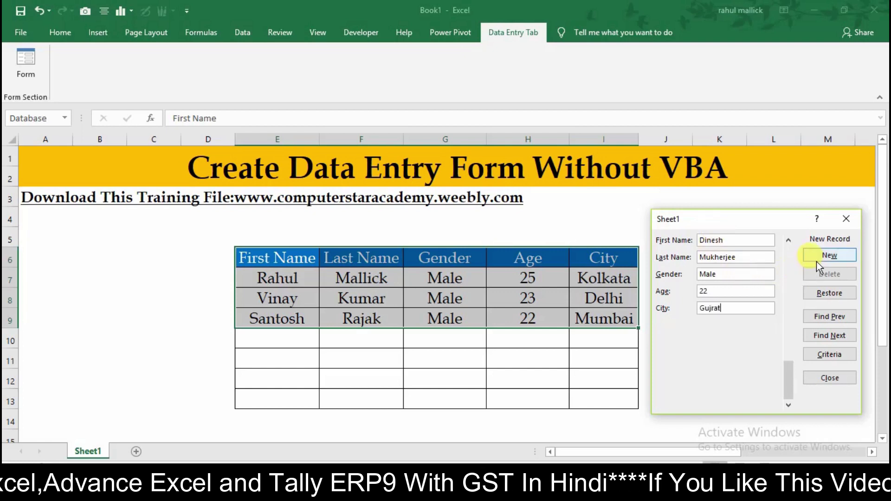
click(821, 256)
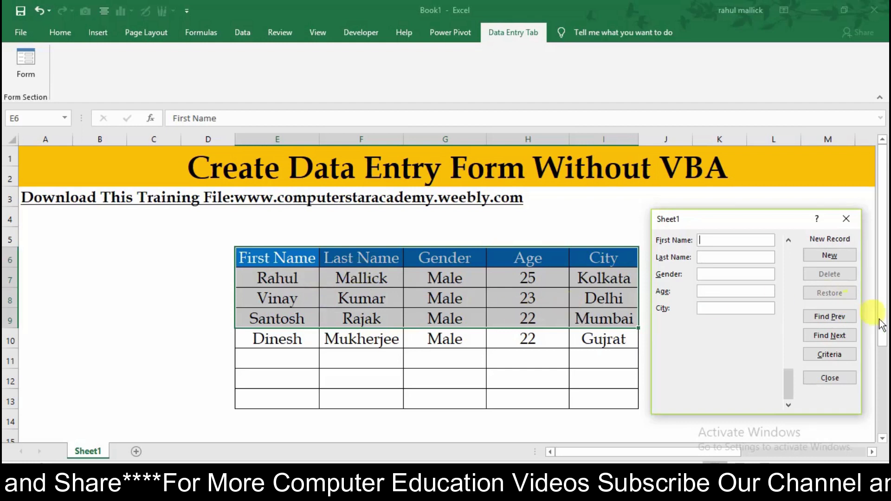
Search the form with City criteria 'Delhi', then type 'De' into the City field again
click(846, 354)
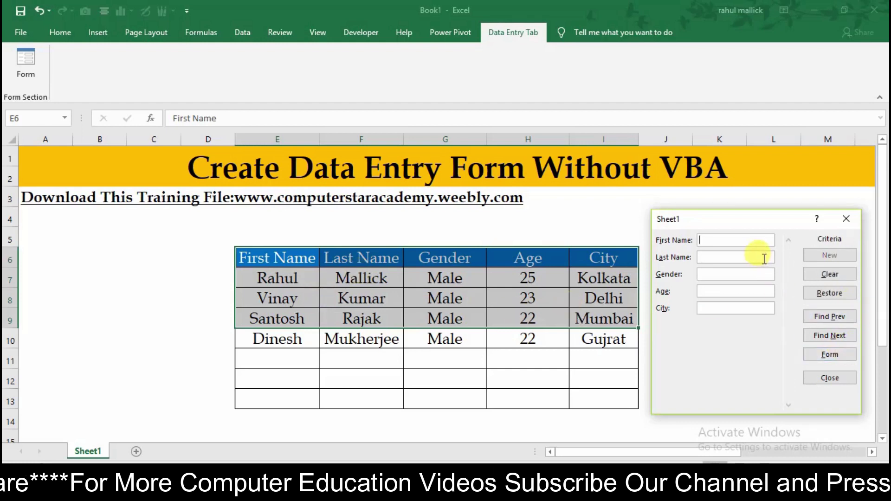
click(733, 309)
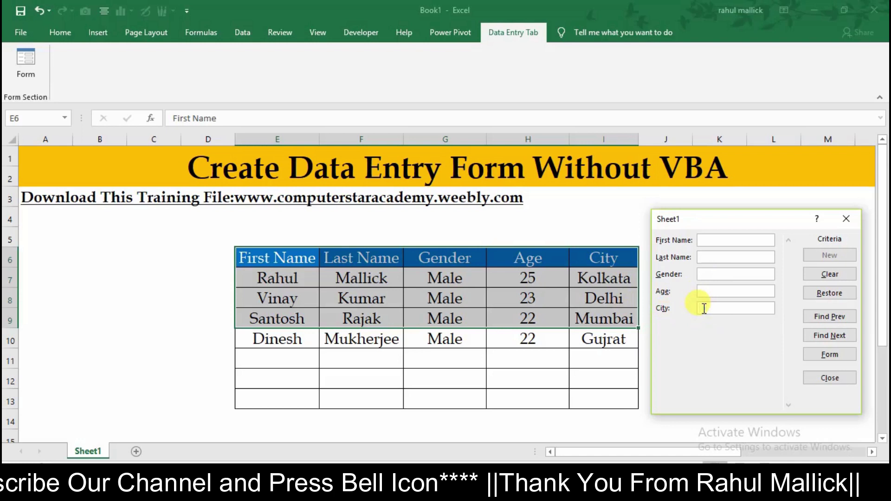
text(Delhi)
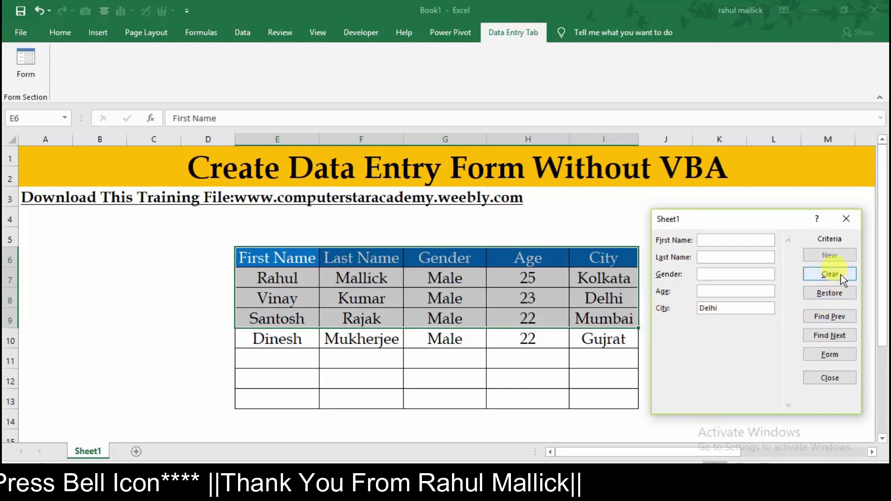
click(831, 339)
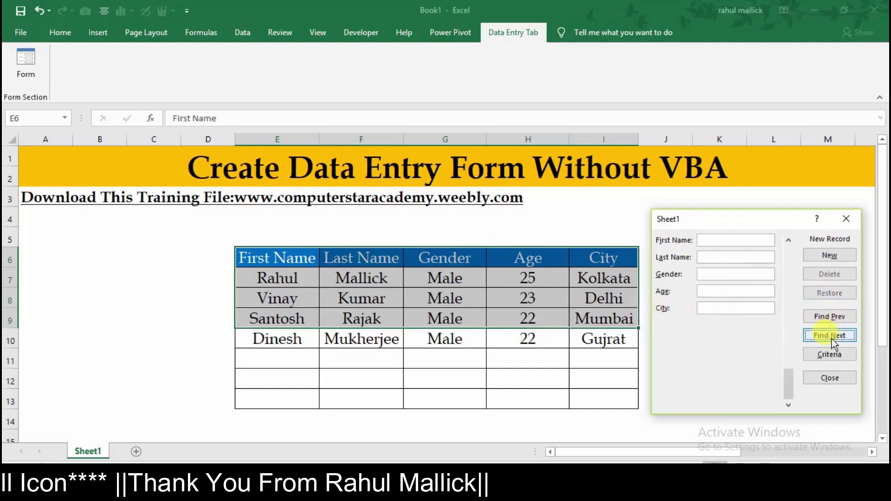
click(715, 308)
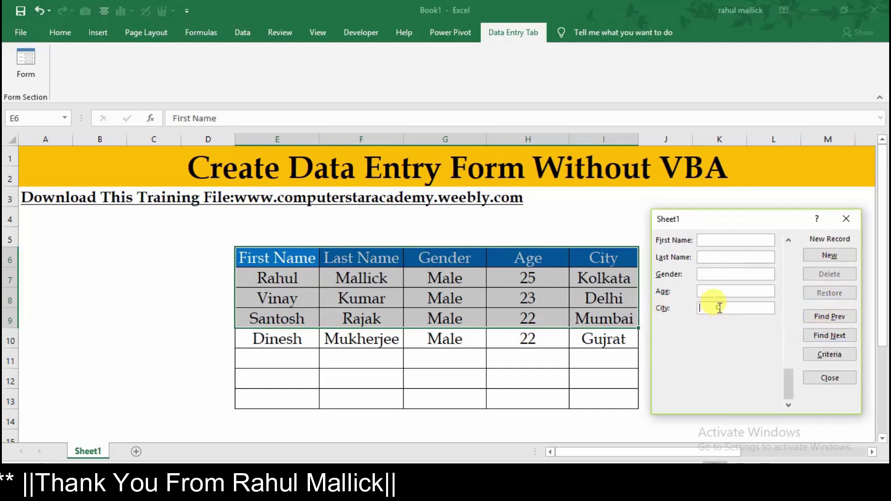
text(De)
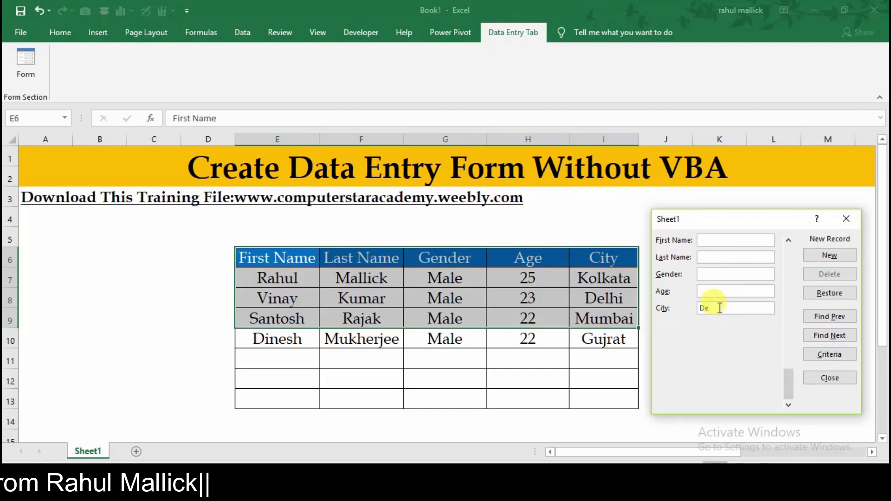
Reopen the data form on the expanded table range including the new fourth record
click(846, 218)
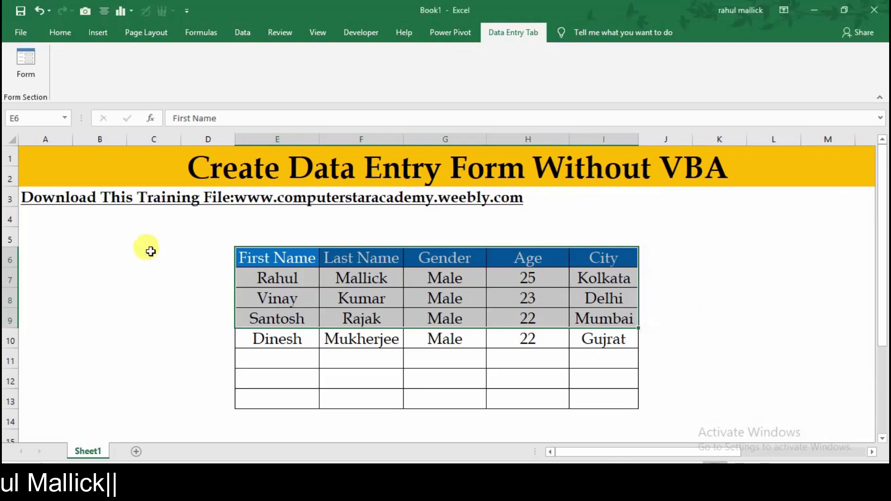
drag(277, 255, 582, 342)
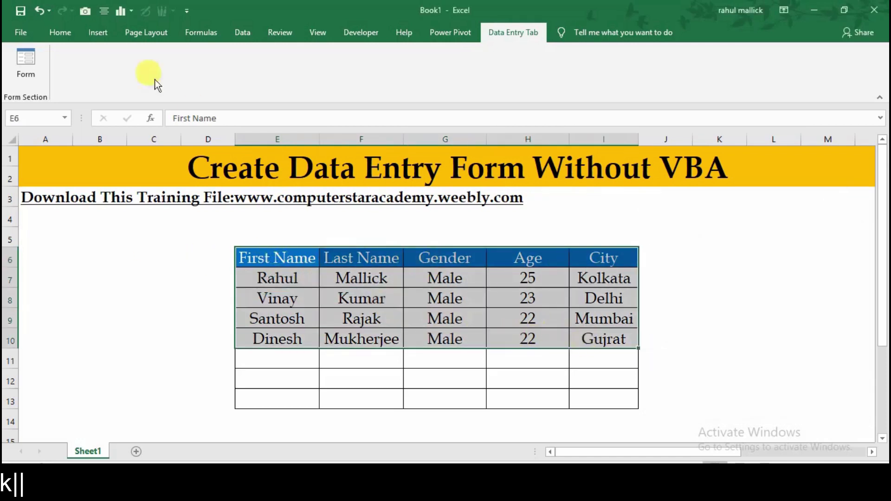
click(27, 71)
Find the record whose City criteria is Delhi, showing record 2 of 4
click(836, 355)
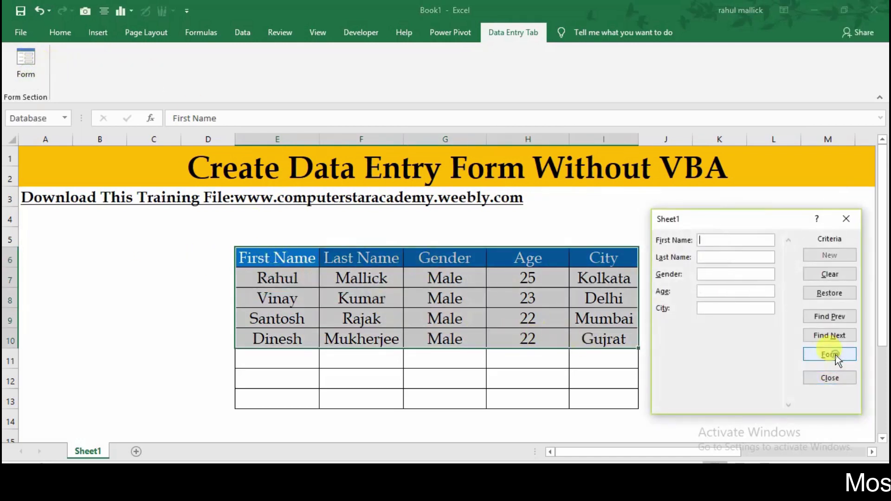
click(718, 308)
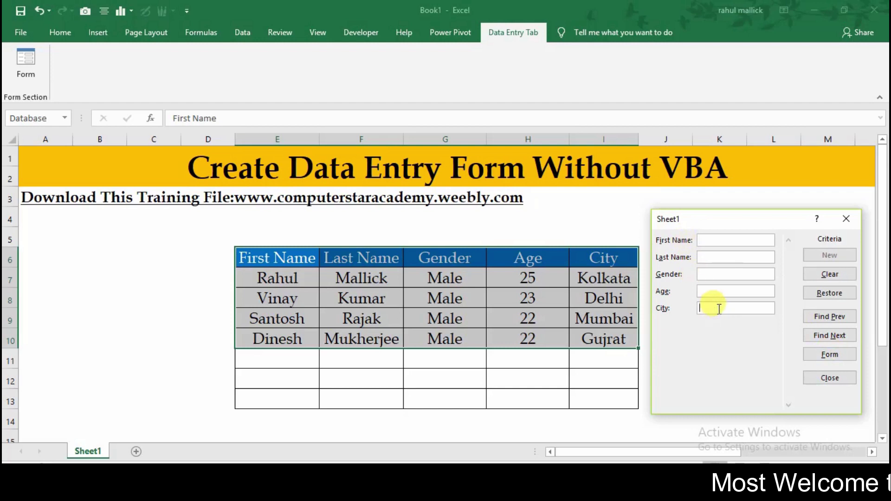
text(Delhi)
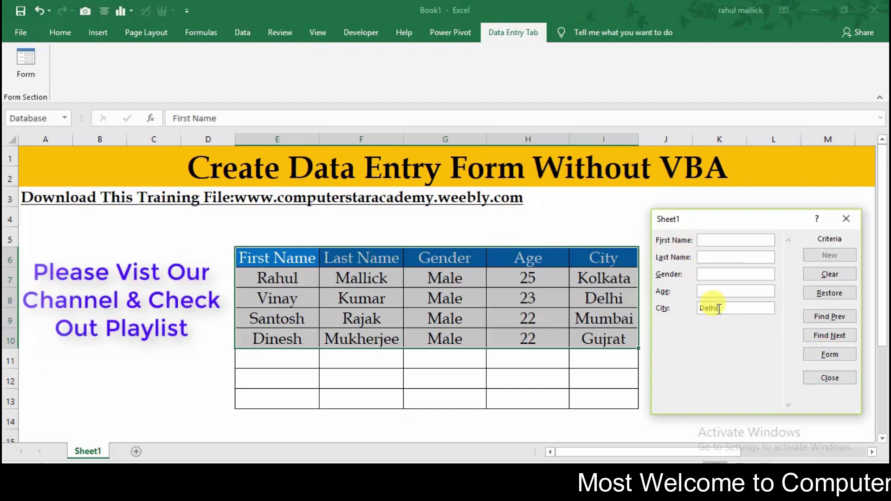
click(826, 334)
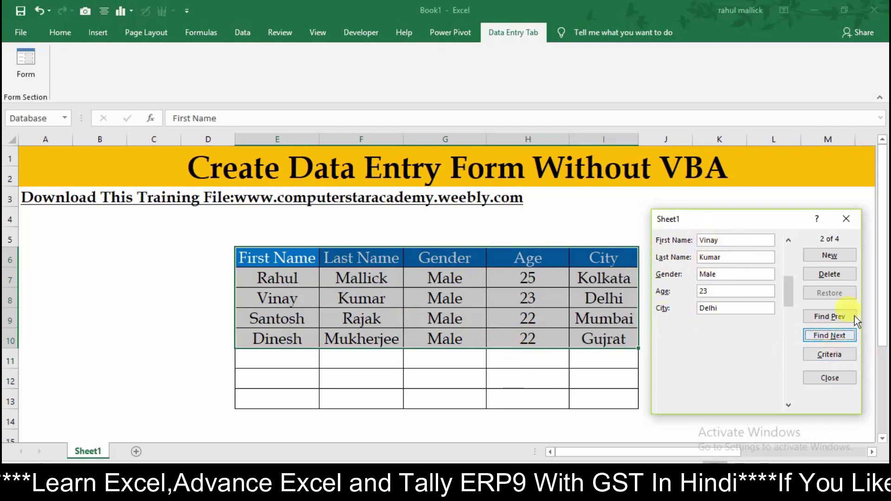
Delete the Delhi record, confirm the deletion, and close the data form
click(835, 274)
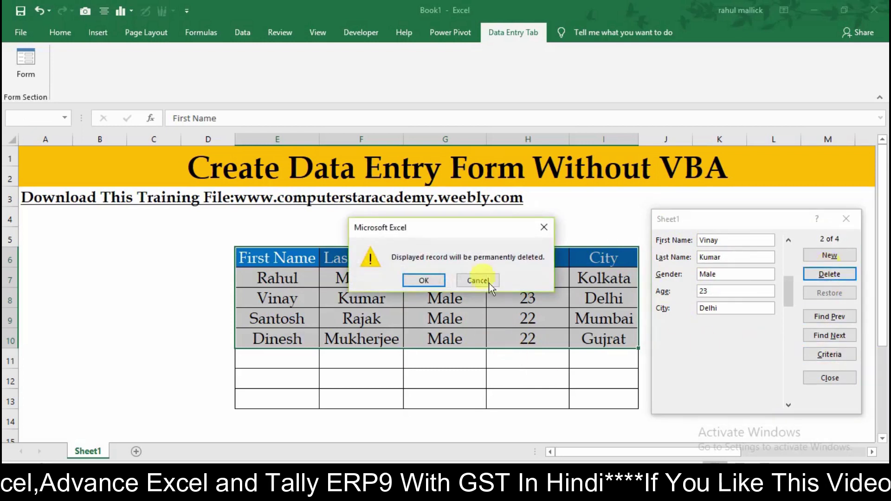
click(423, 280)
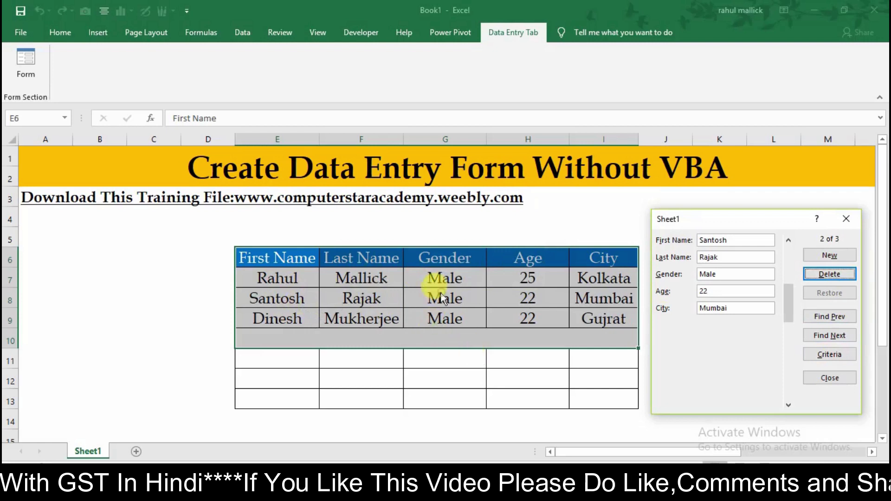
click(846, 219)
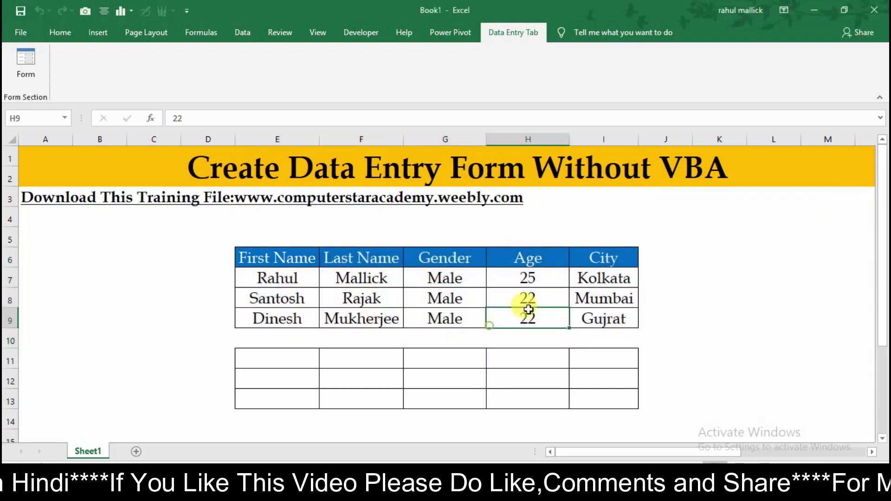
Apply All Borders to E6:I13 and check the grid in the rows below the records
mouse_move(255, 257)
mouse_down()
mouse_move(505, 375)
mouse_move(580, 398)
mouse_up()
key(alt+h)
key(b)
key(a)
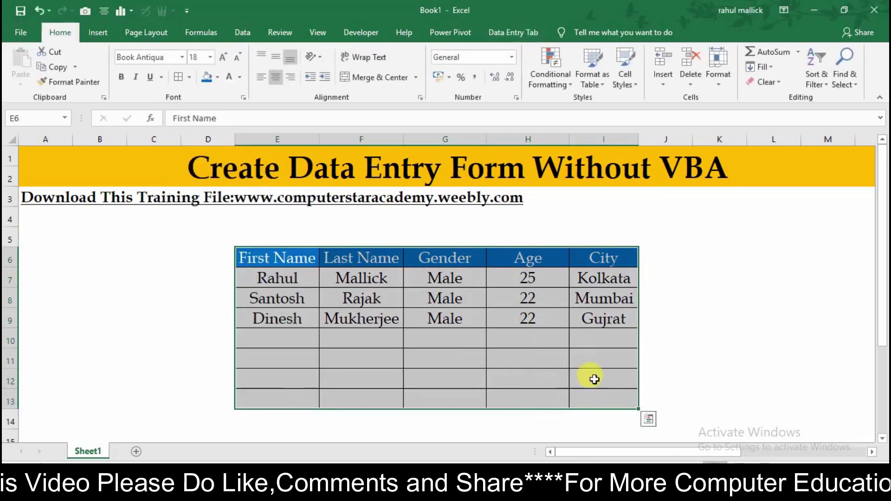
click(442, 360)
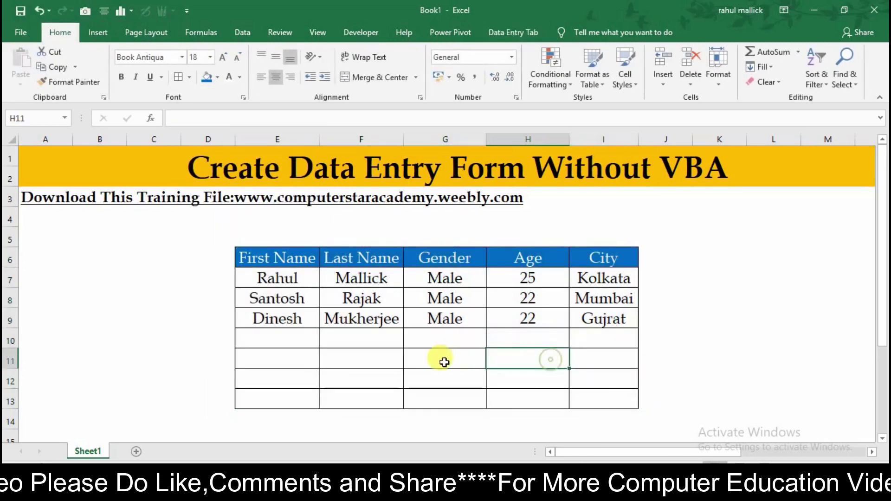
click(431, 342)
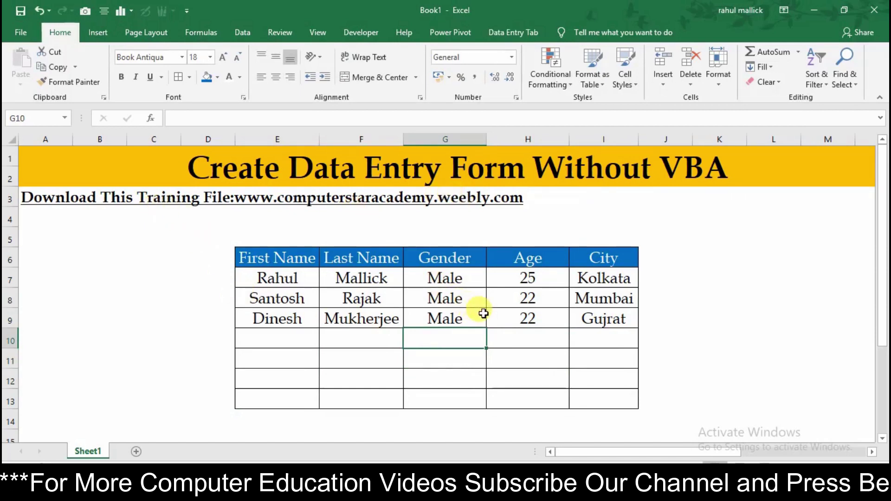
click(466, 315)
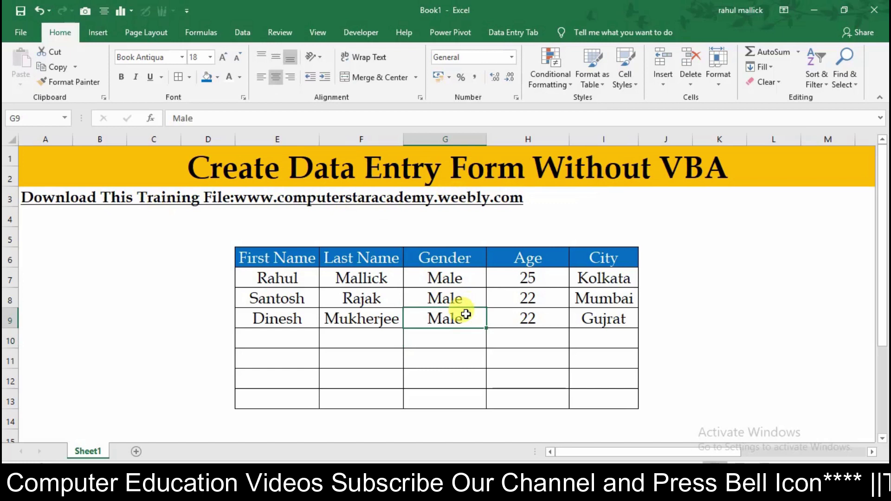